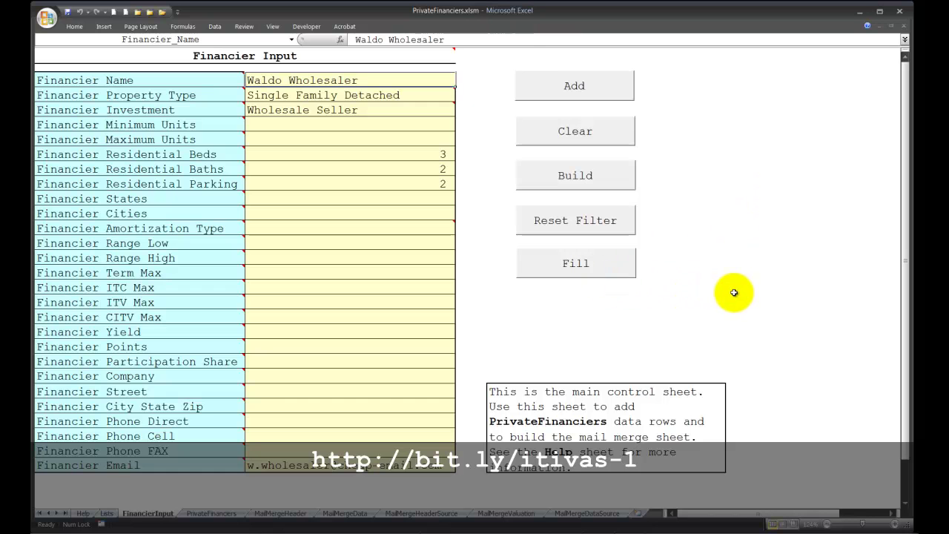
On the PrivateFinanciers sheet, filter Financier_Property_Type to Multifamily Apartment only.
left_click(211, 513)
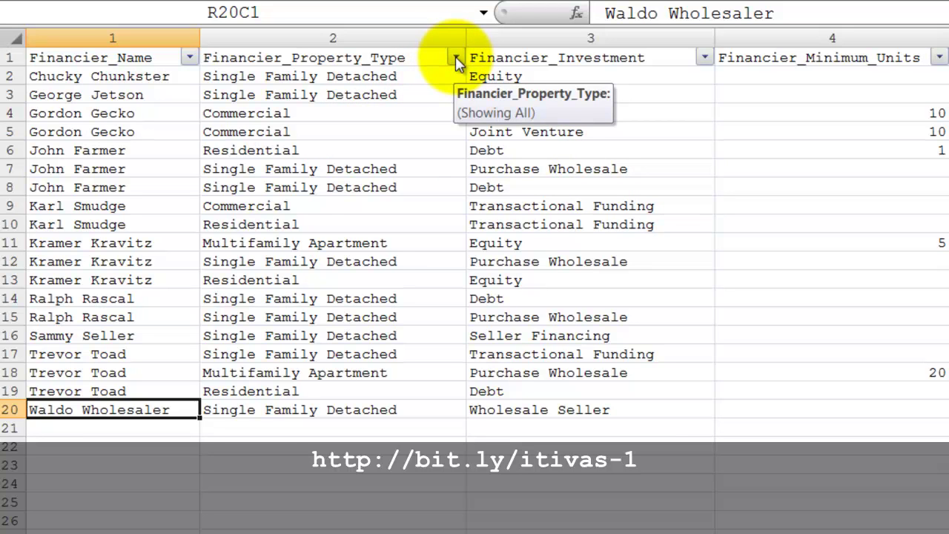
left_click(456, 59)
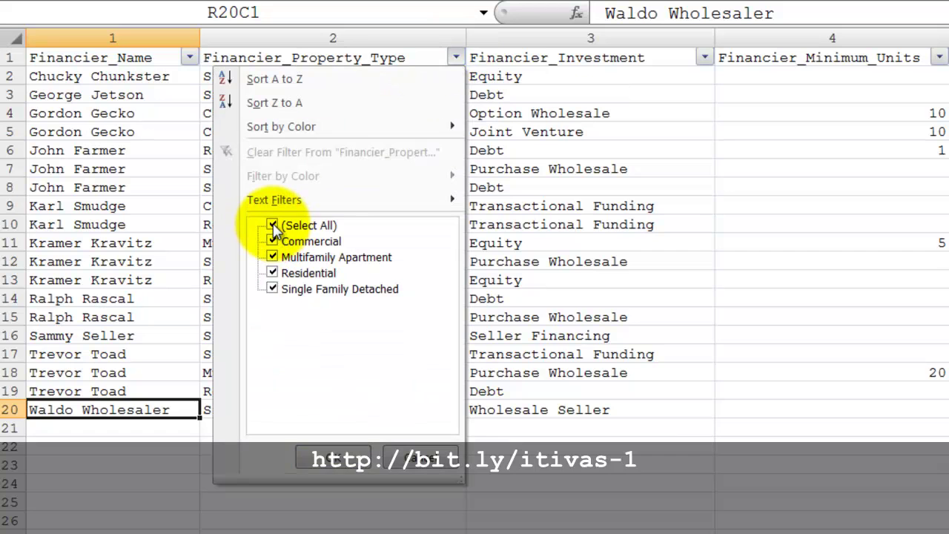
left_click(273, 227)
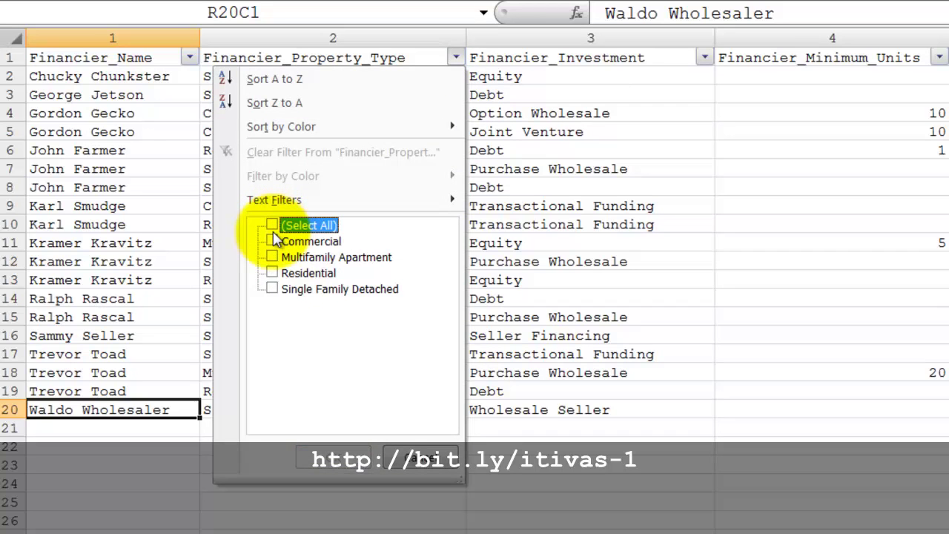
left_click(273, 258)
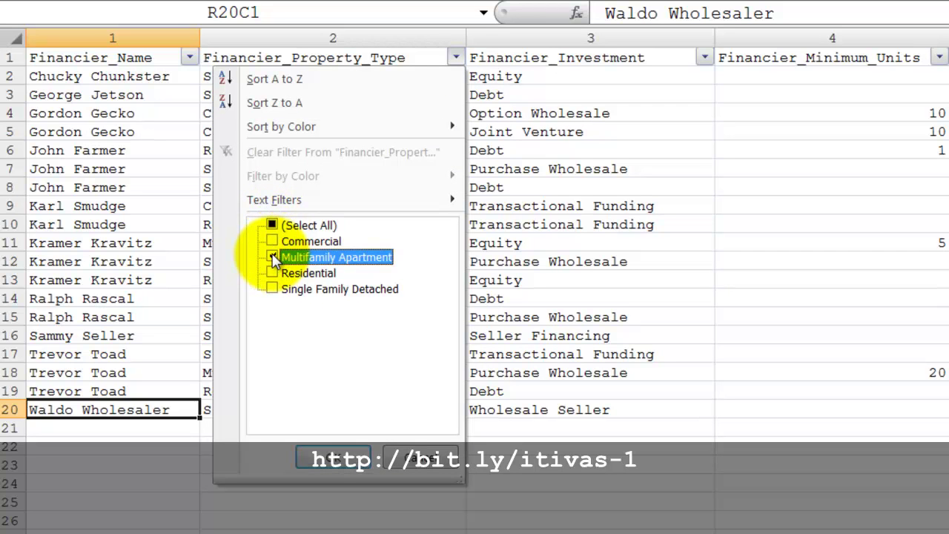
left_click(342, 454)
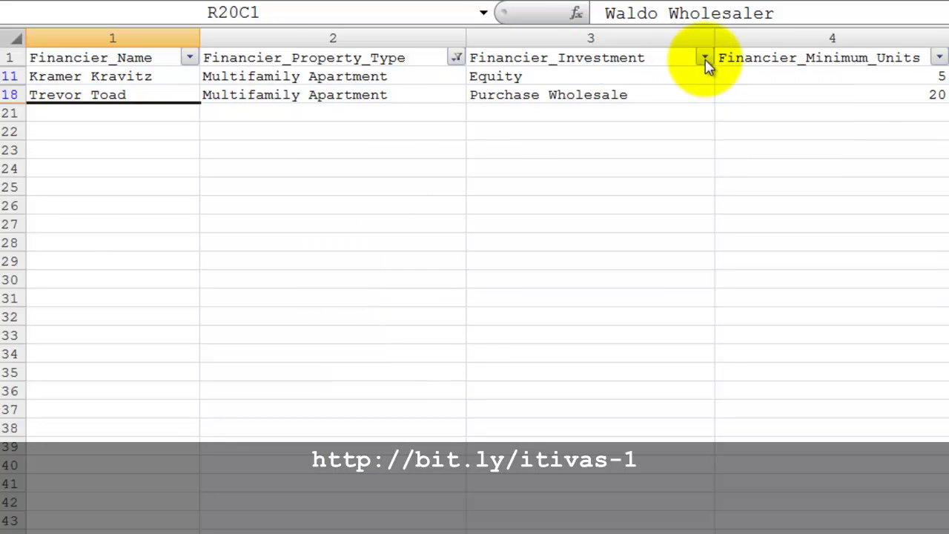
Filter Financier_Investment to Equity only, then go back to the Financier Input sheet.
left_click(705, 59)
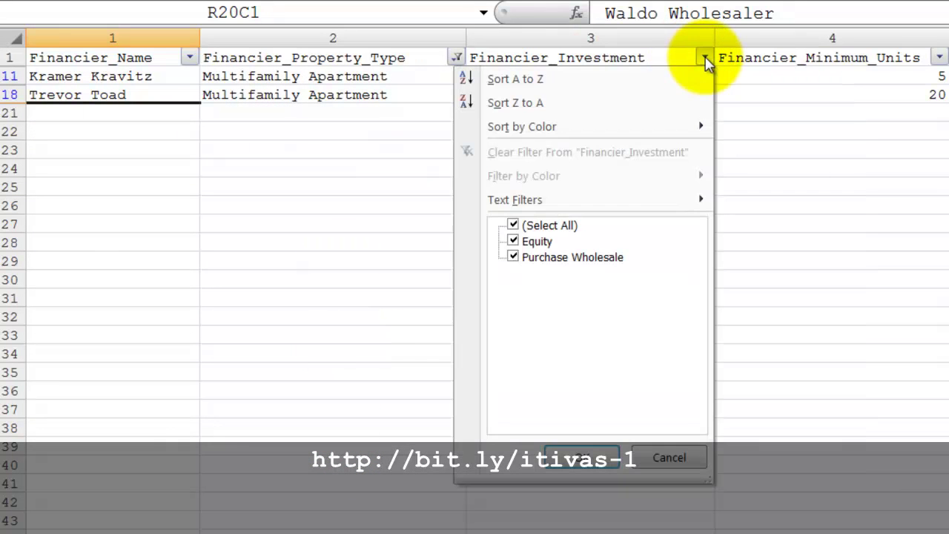
left_click(514, 226)
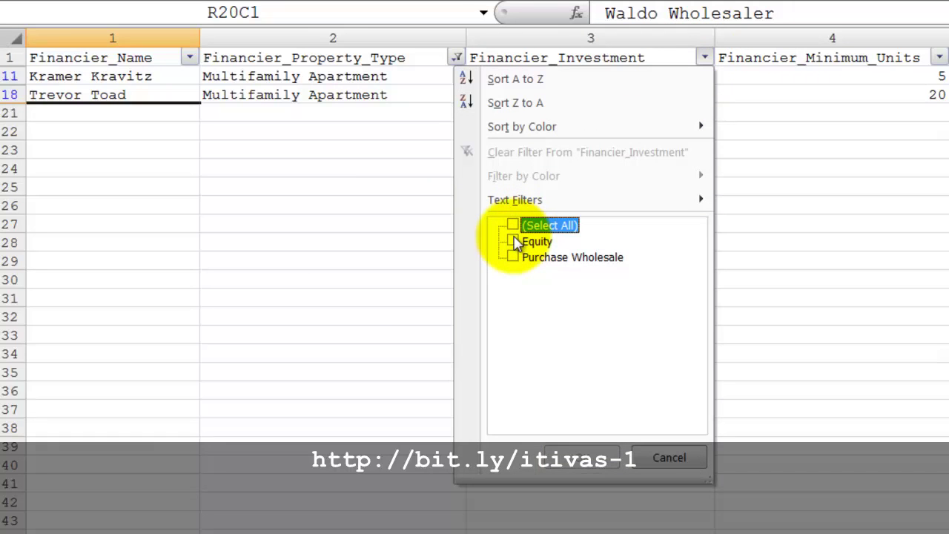
left_click(513, 241)
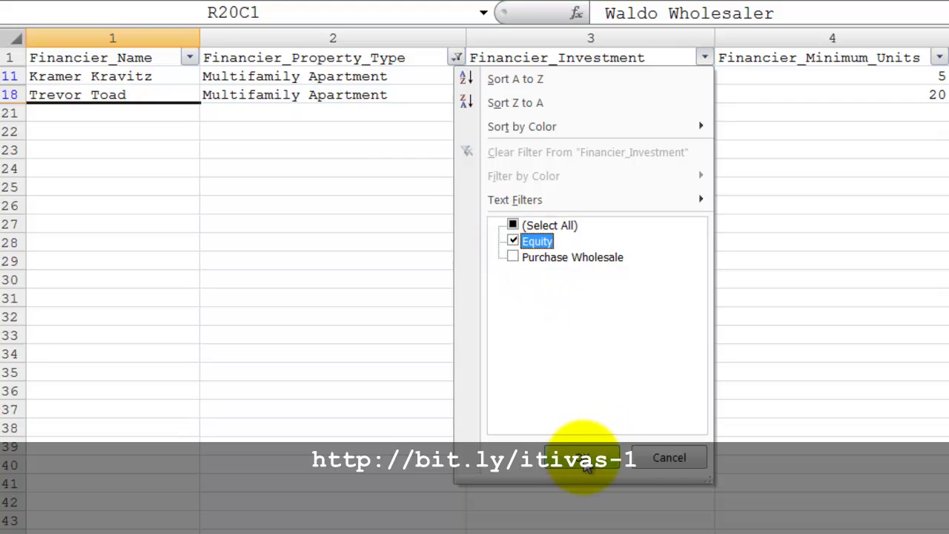
left_click(585, 459)
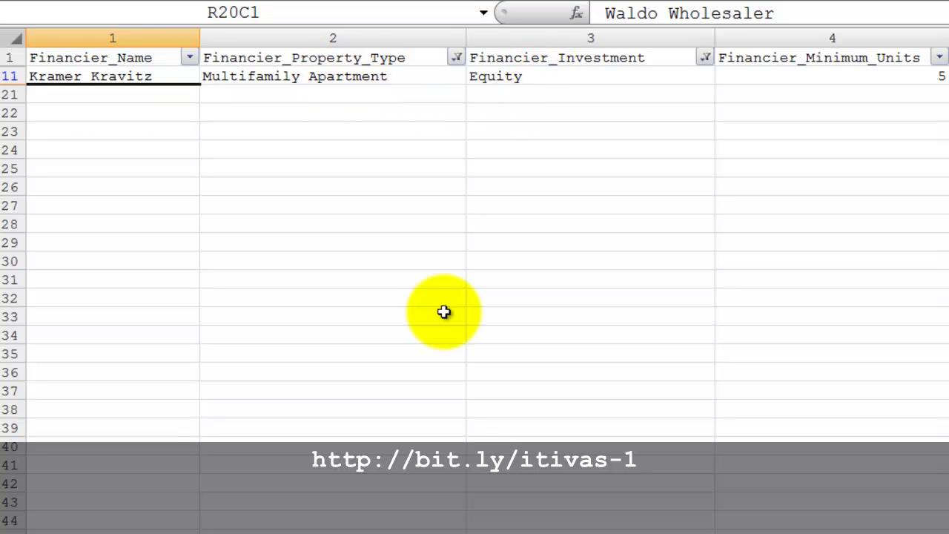
key("ctrl+Page_Up")
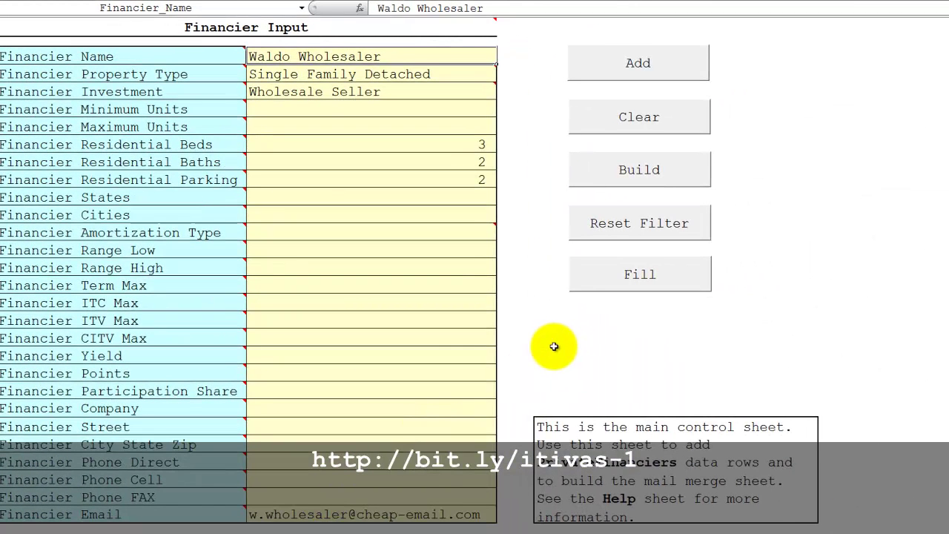
Reset the table filters, review the Property Type choices, and select the Financier Name cell.
left_click(592, 235)
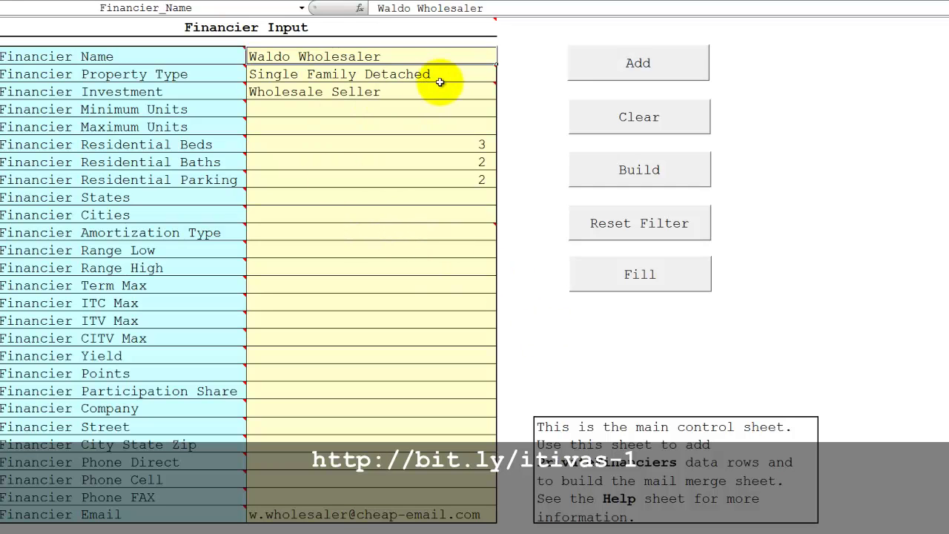
mouse_move(439, 84)
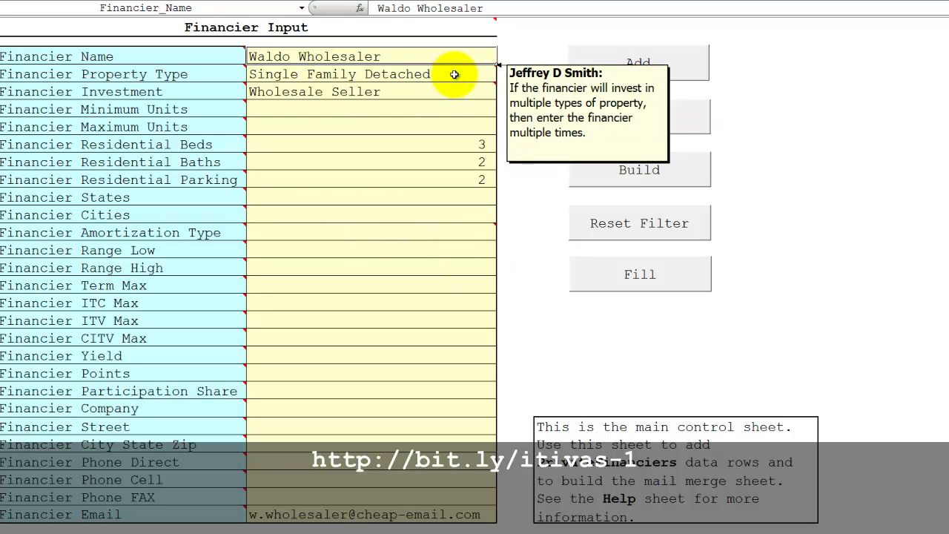
left_click(484, 75)
left_click(501, 74)
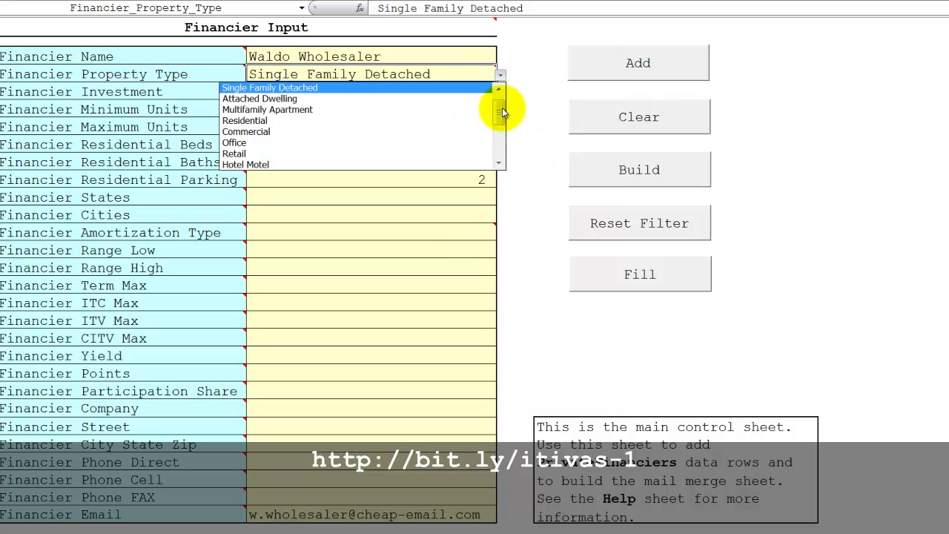
left_click(356, 57)
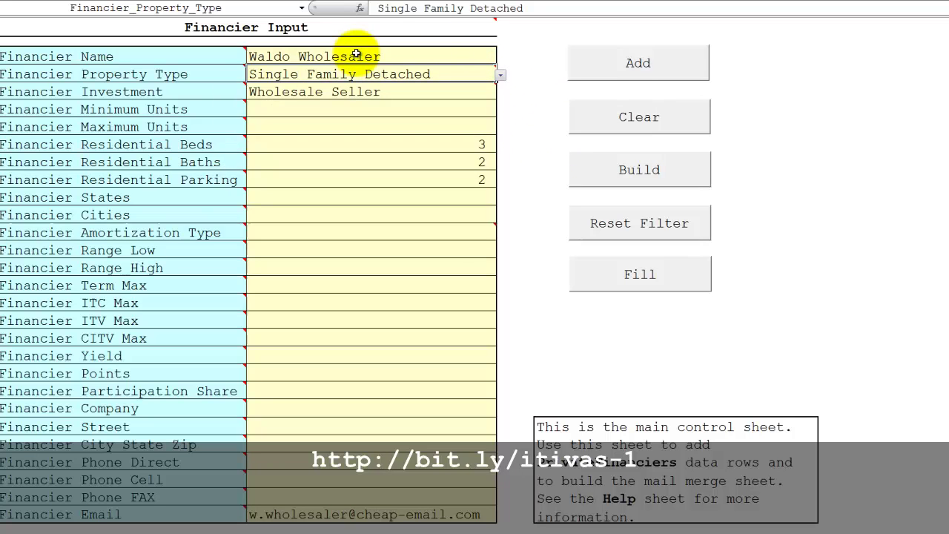
left_click(356, 55)
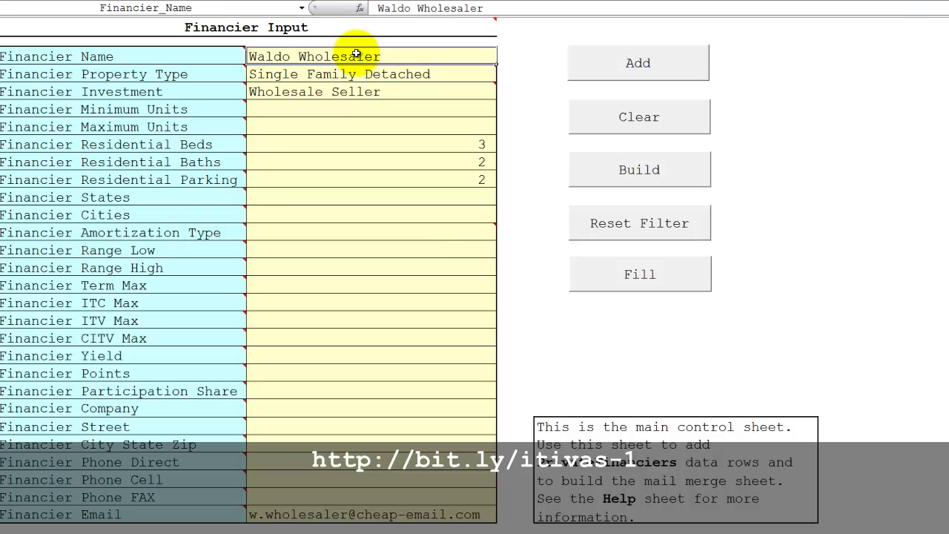
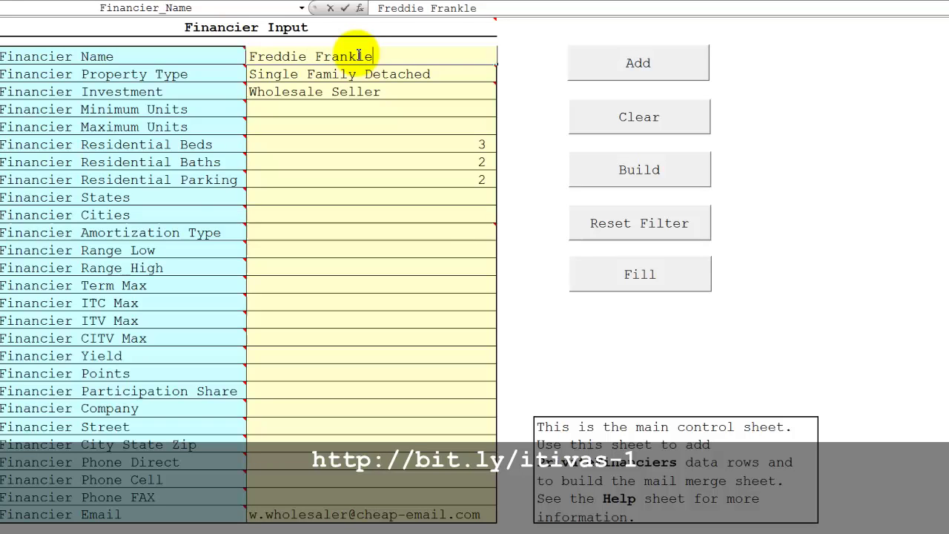
Enter the new financier's name and set the property type to Multifamily Apartment.
key("Return")
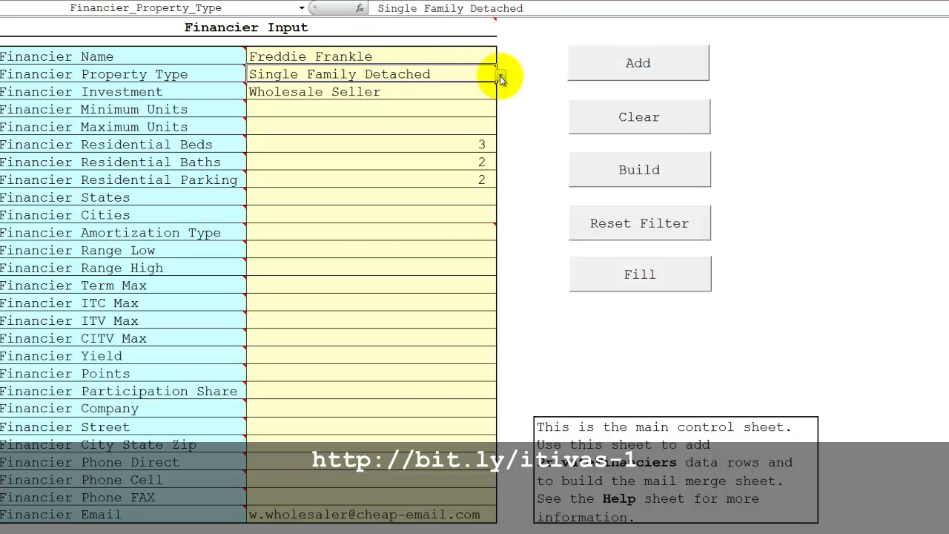
left_click(501, 75)
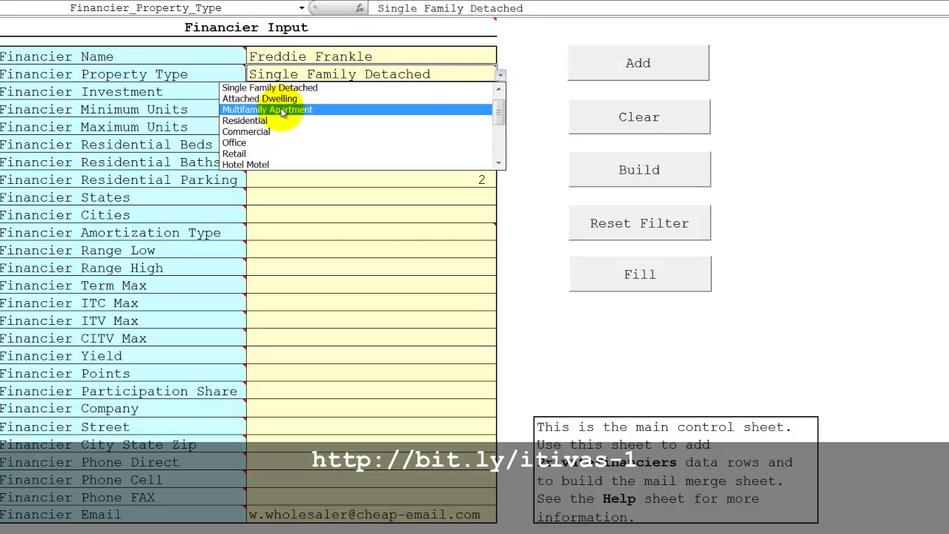
left_click(283, 111)
Set the financier's investment type to Equity.
left_click(429, 91)
left_click(500, 92)
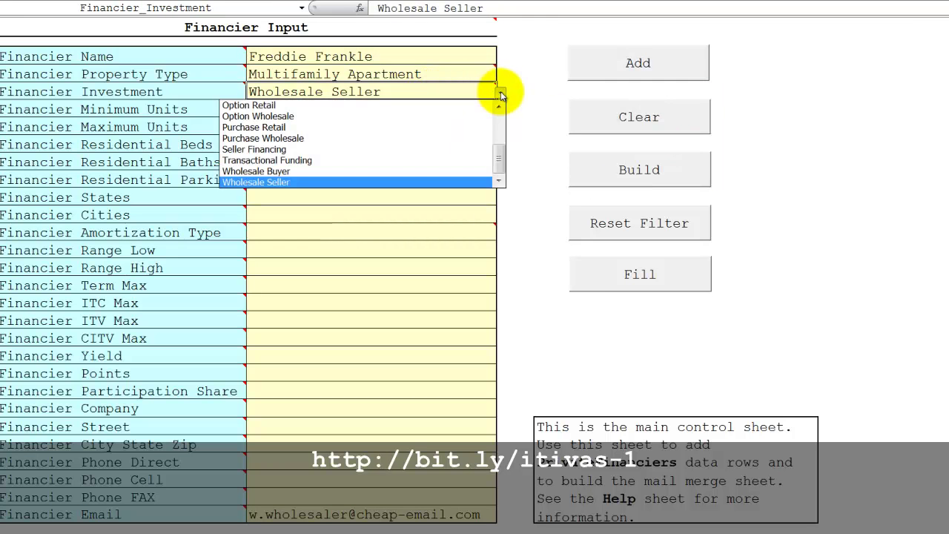
left_click_drag(497, 157, 498, 123)
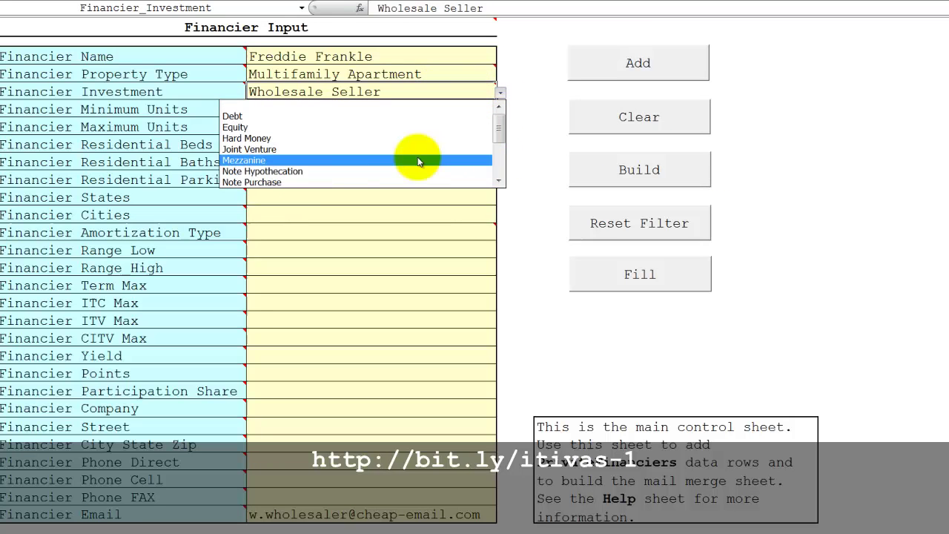
left_click(261, 130)
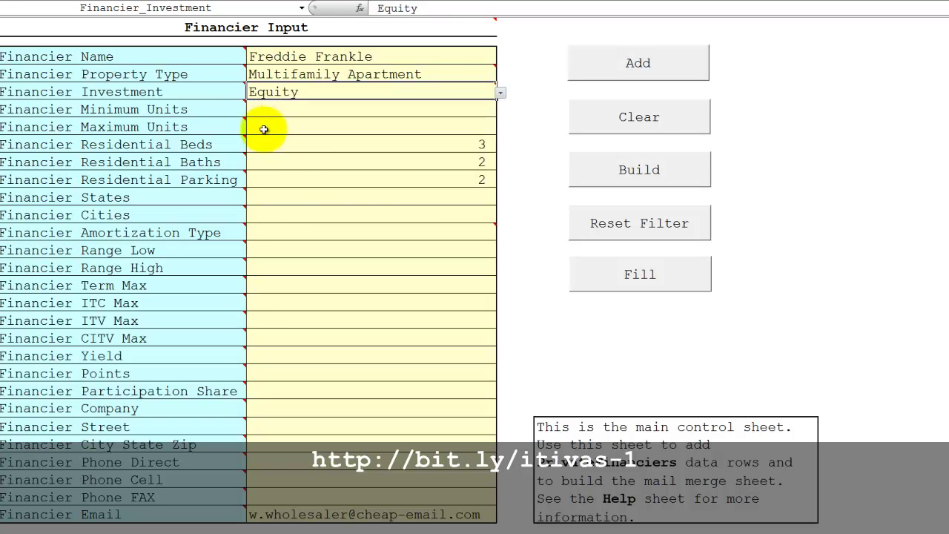
Set Minimum Units to 20, leaving Maximum Units as it is.
left_click(393, 109)
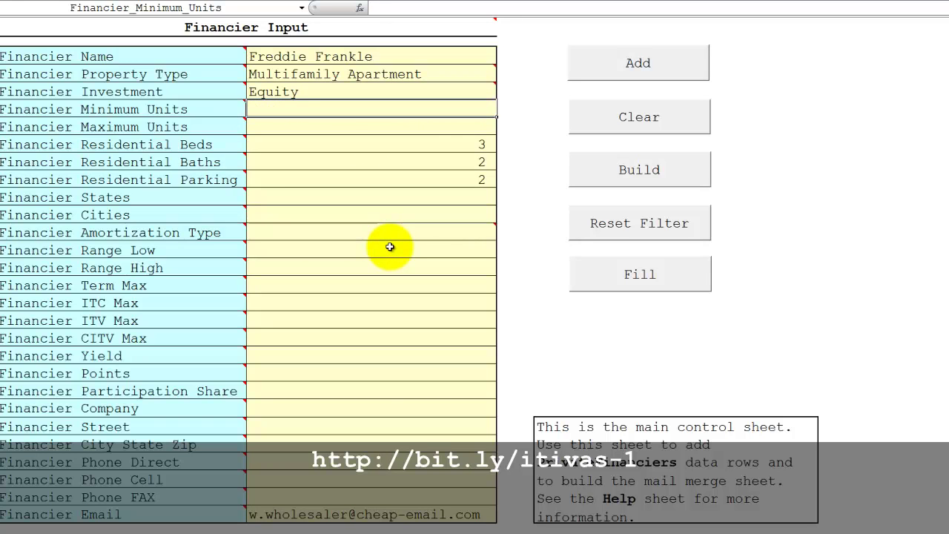
type("20")
key("Return")
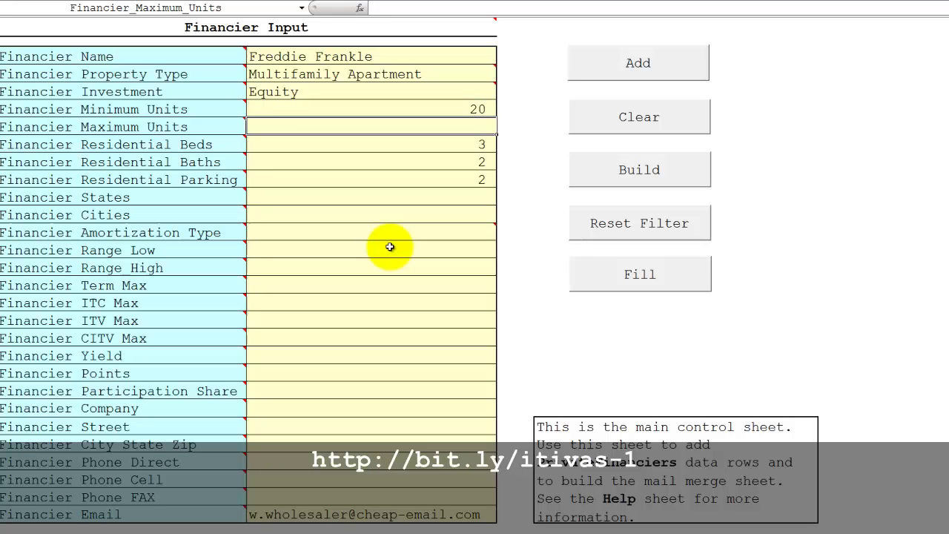
key("Return")
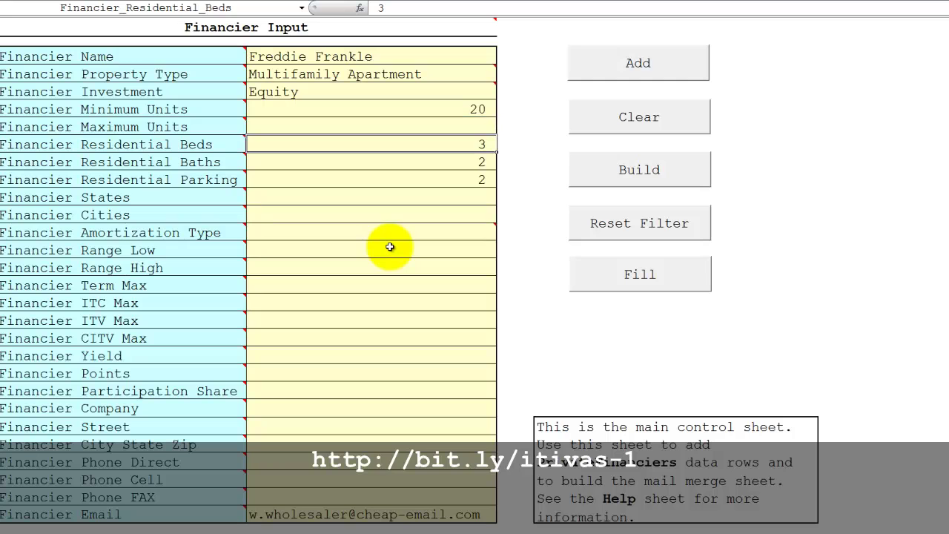
Clear the residential beds, baths and parking values, leaving states and amortization type unchanged.
key("Delete")
key("Return")
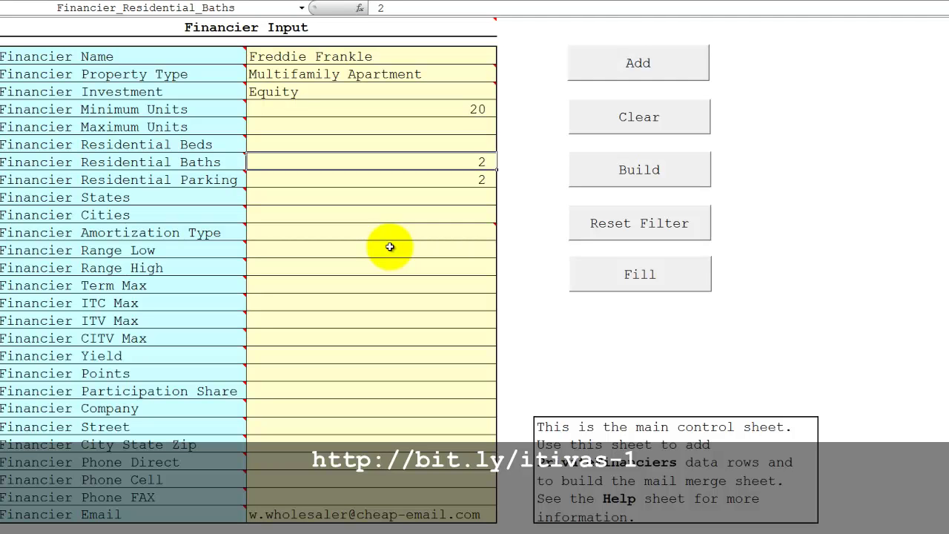
key("Delete")
key("Return")
key("Delete")
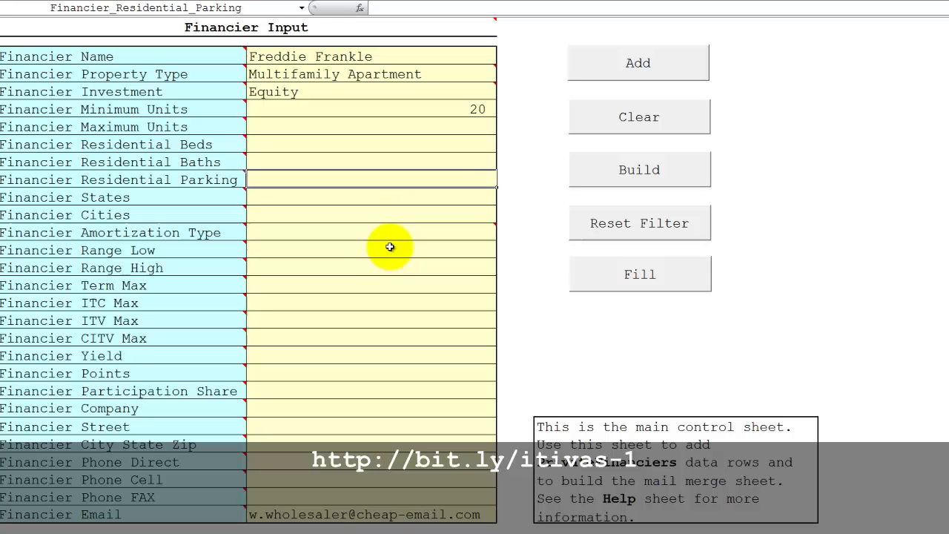
key("Return")
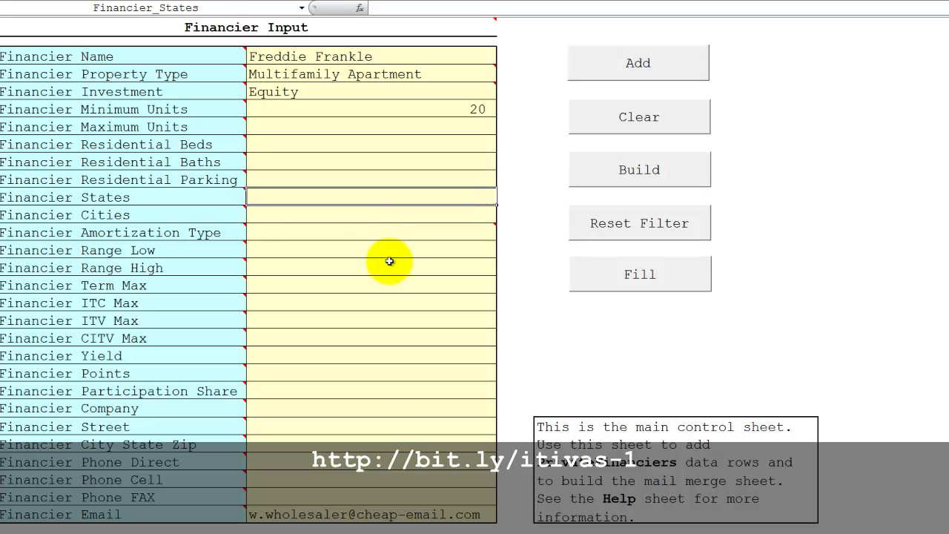
key("Return")
key("Return")
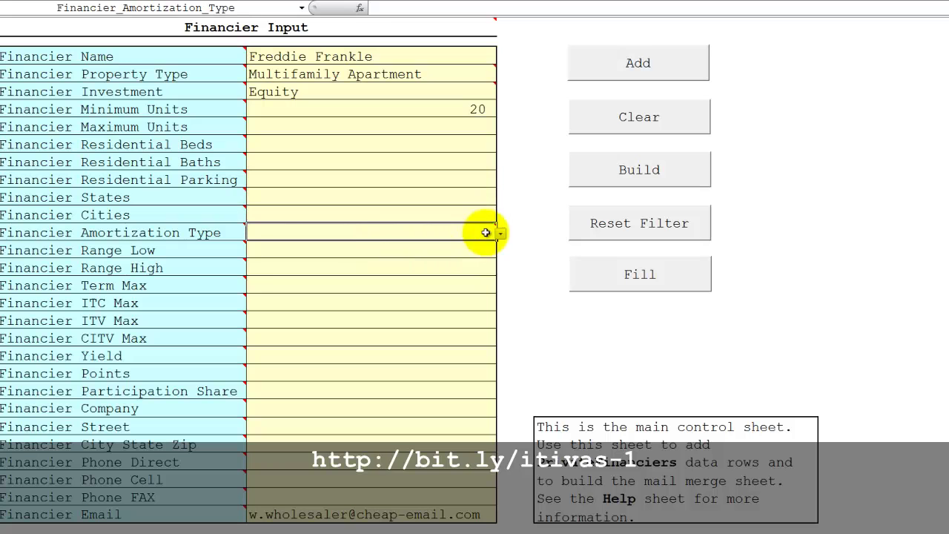
left_click(503, 234)
left_click(503, 234)
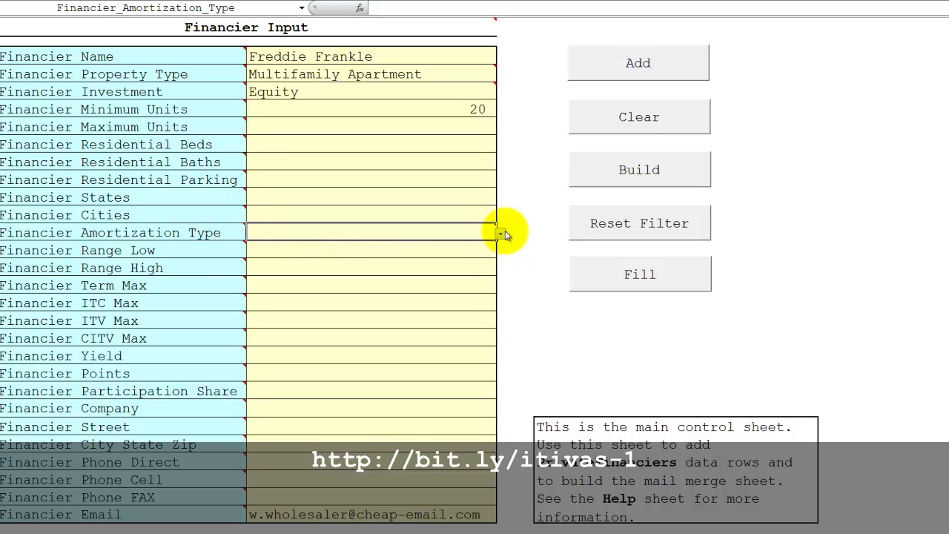
Enter Range Low 25000, leave Range High empty, and set Term Max to 60.
left_click(290, 251)
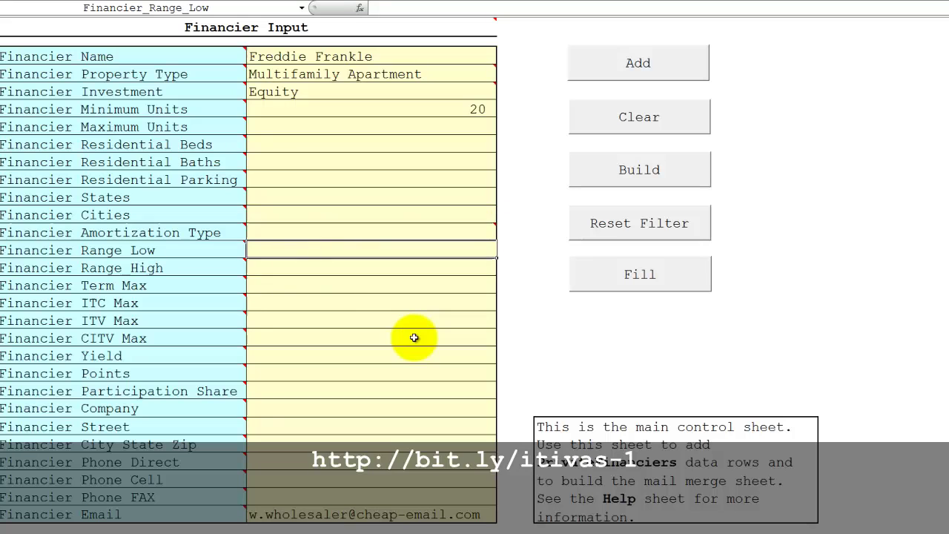
type("25")
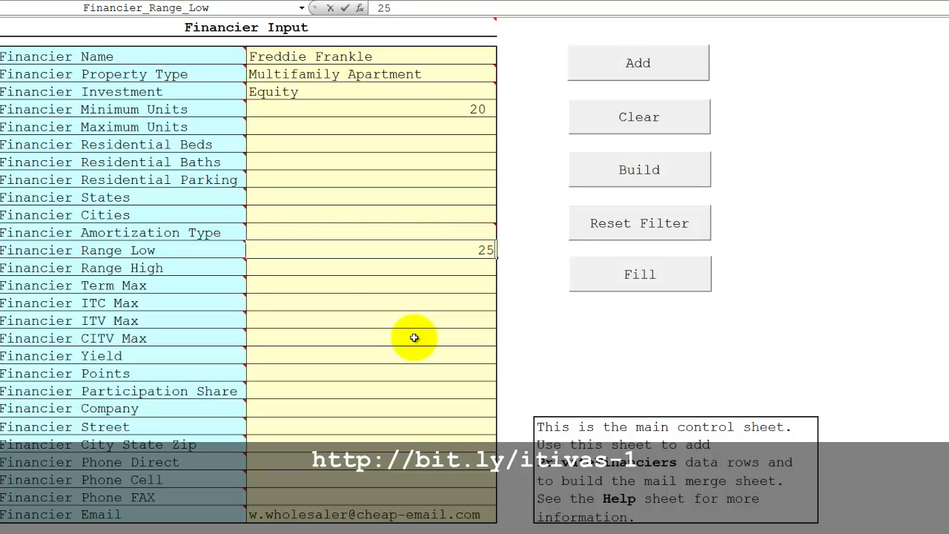
type("000")
key("Return")
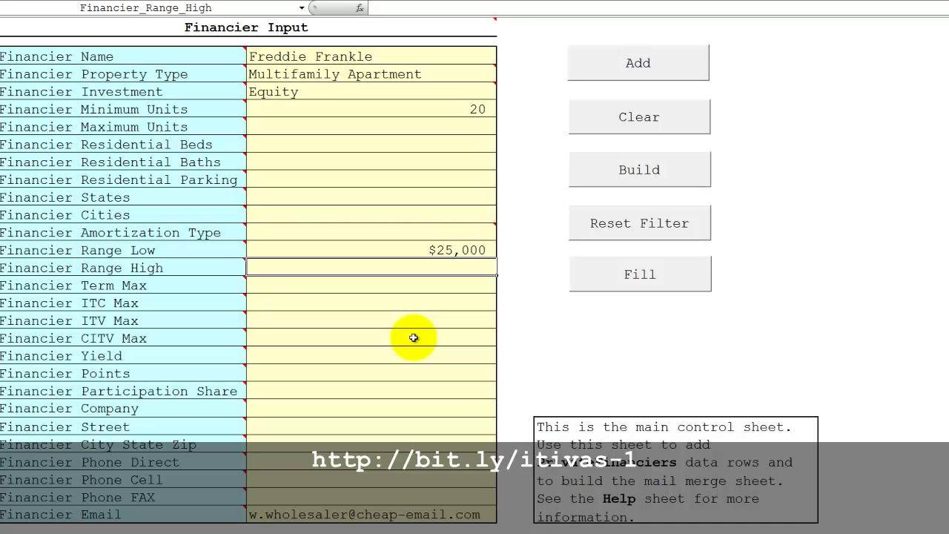
key("Return")
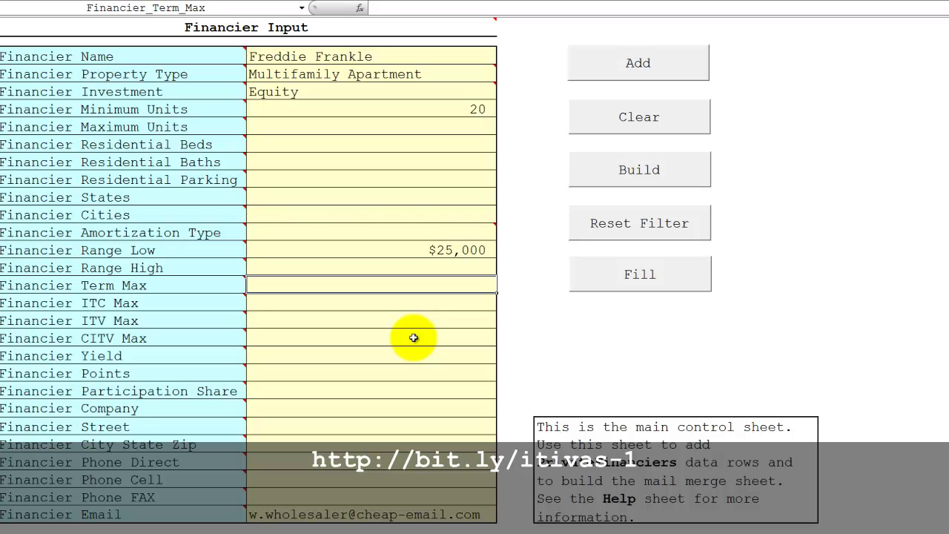
type("60")
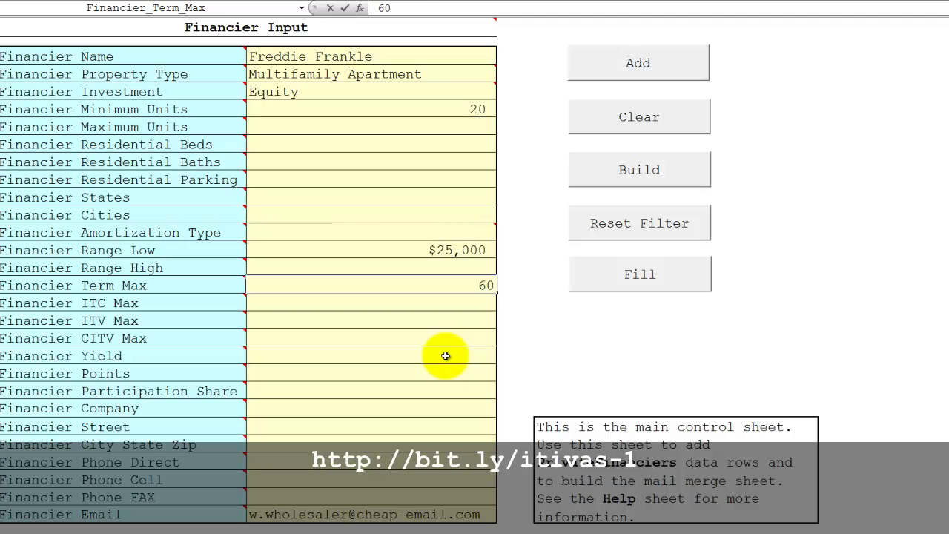
key("Return")
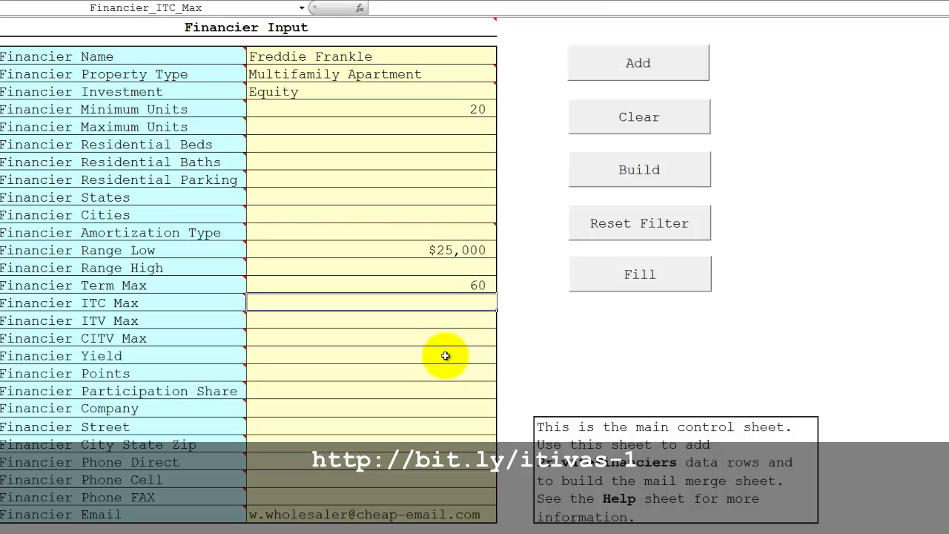
Enter the financier's e-mail address in the Financier Email field.
left_click(361, 513)
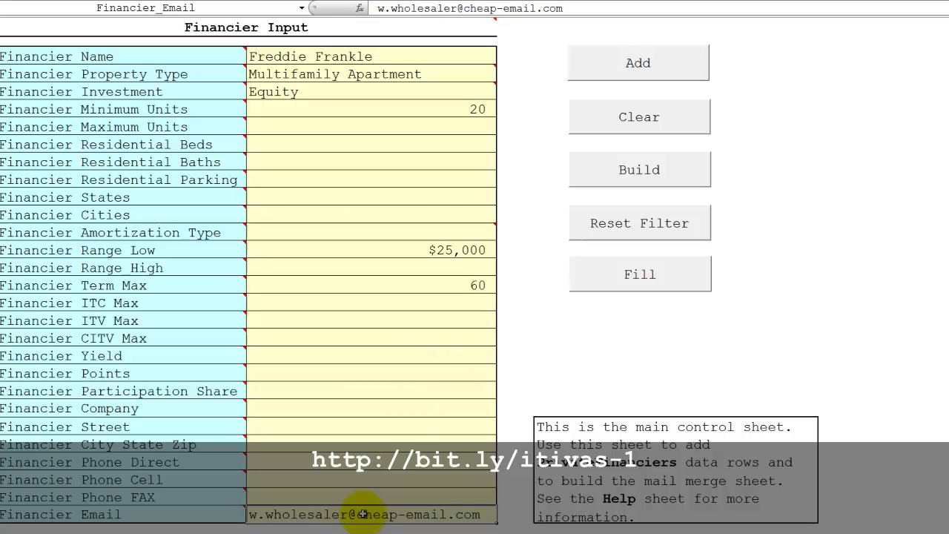
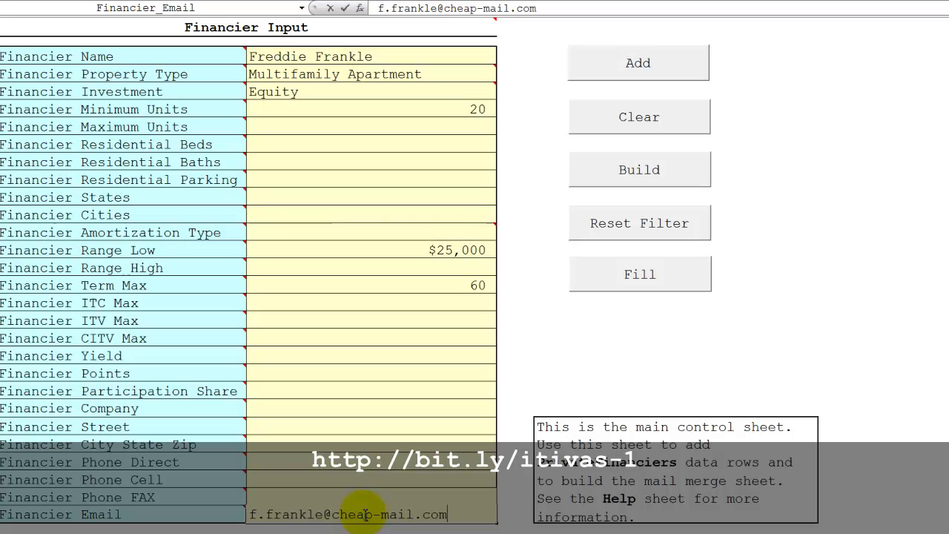
key("Return")
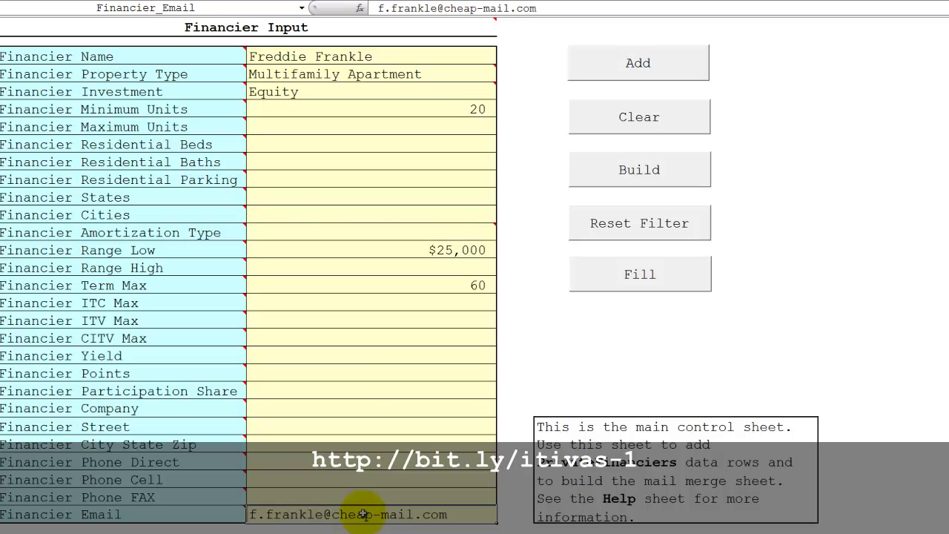
Add the form's financier to the PrivateFinanciers table and check the new row.
left_click(606, 69)
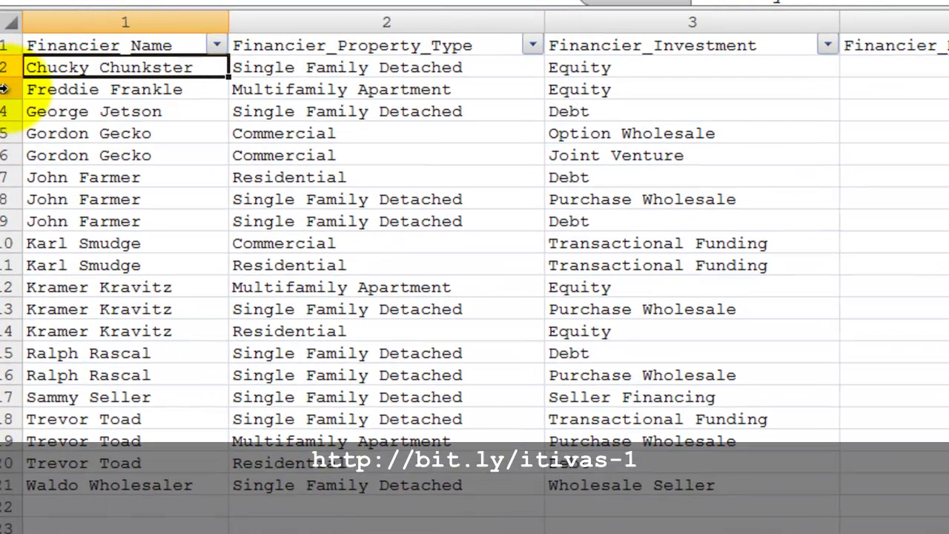
left_click(4, 89)
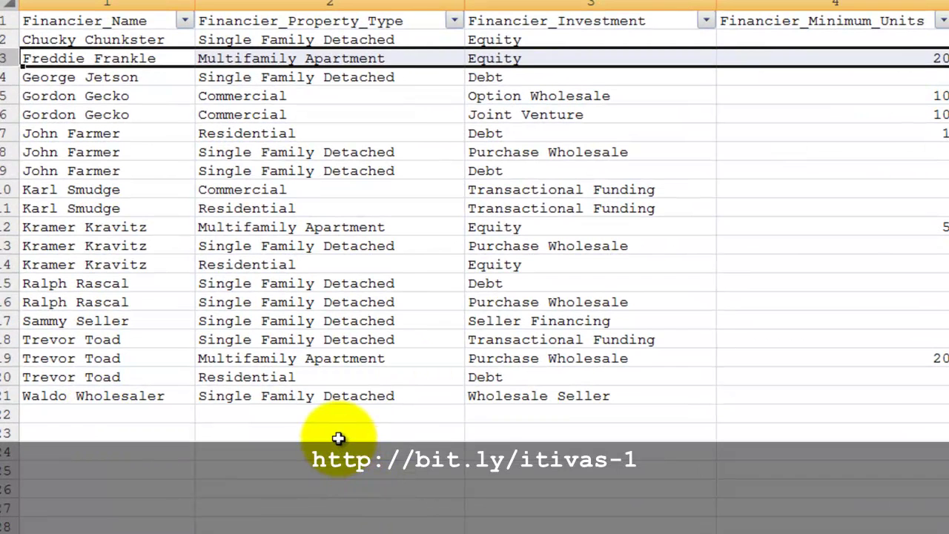
left_click(339, 434)
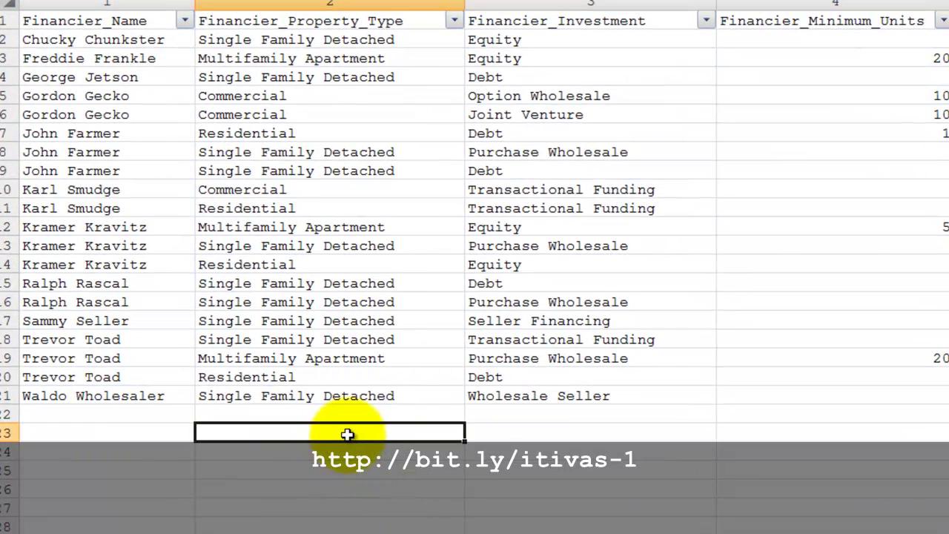
Filter Financier_Property_Type to Multifamily Apartment only.
left_click(455, 22)
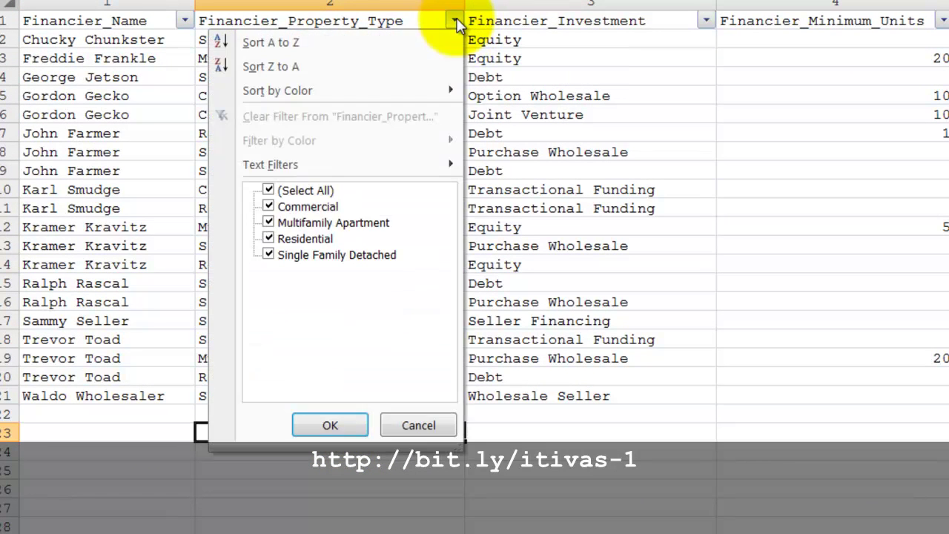
left_click(268, 192)
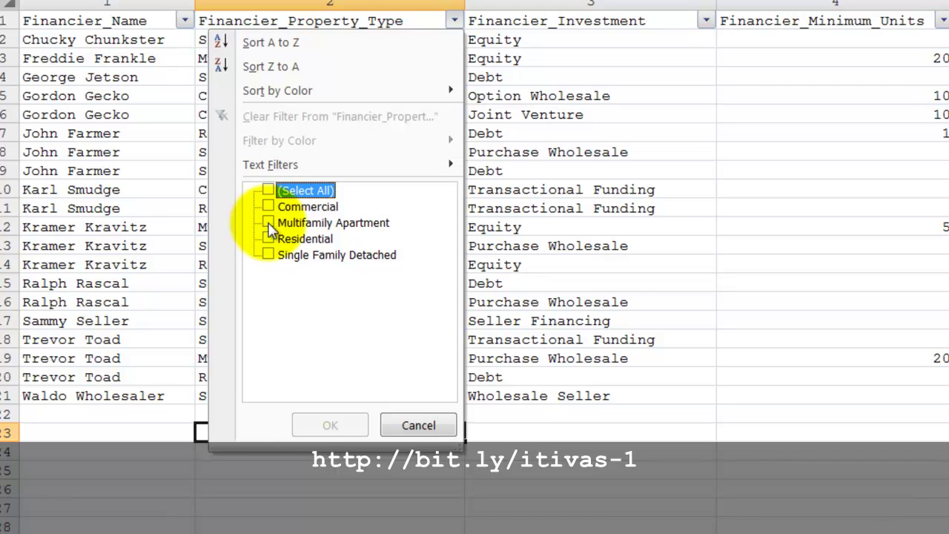
left_click(269, 223)
left_click(330, 425)
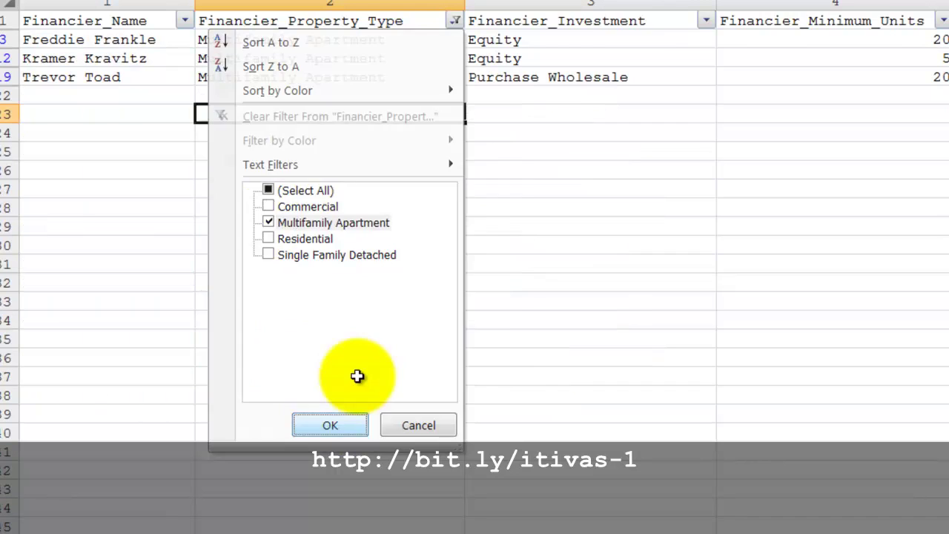
Filter Financier_Investment to Equity only.
left_click(707, 21)
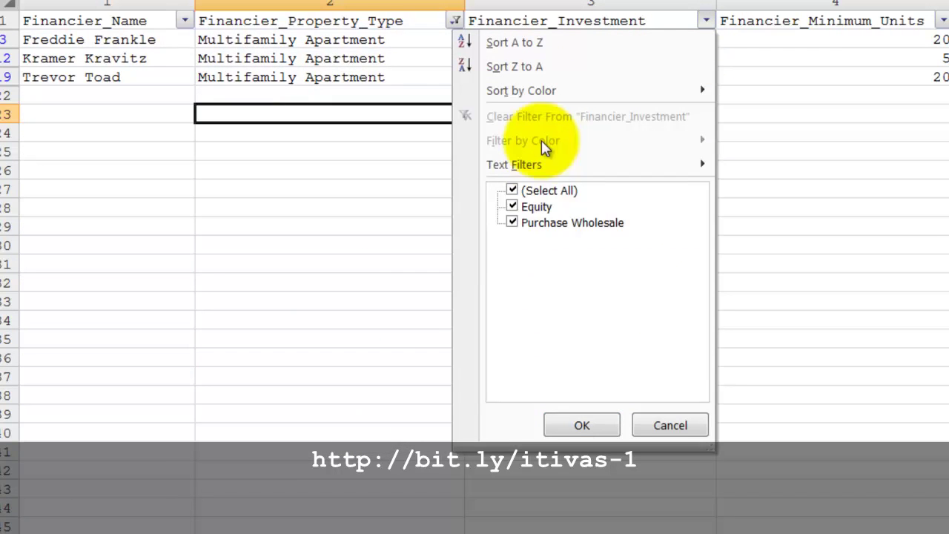
left_click(510, 191)
left_click(511, 205)
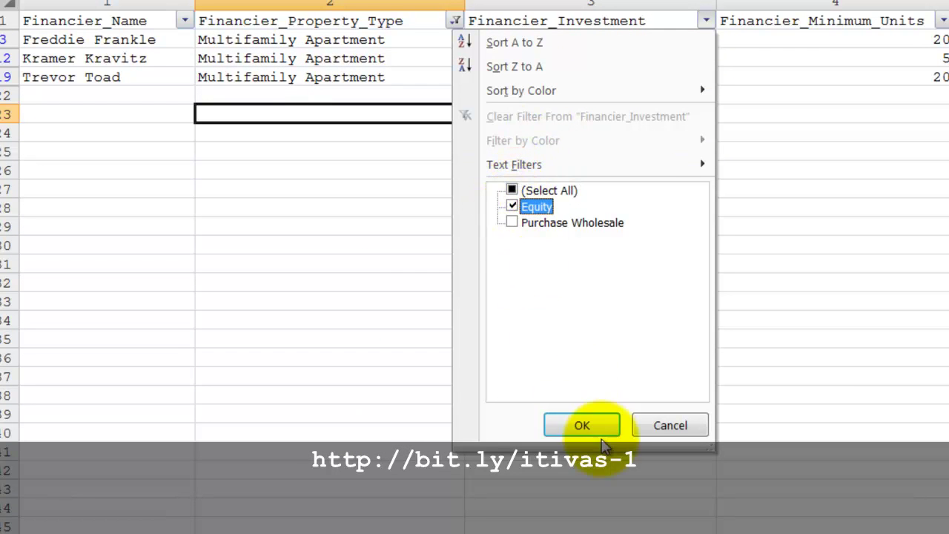
left_click(582, 425)
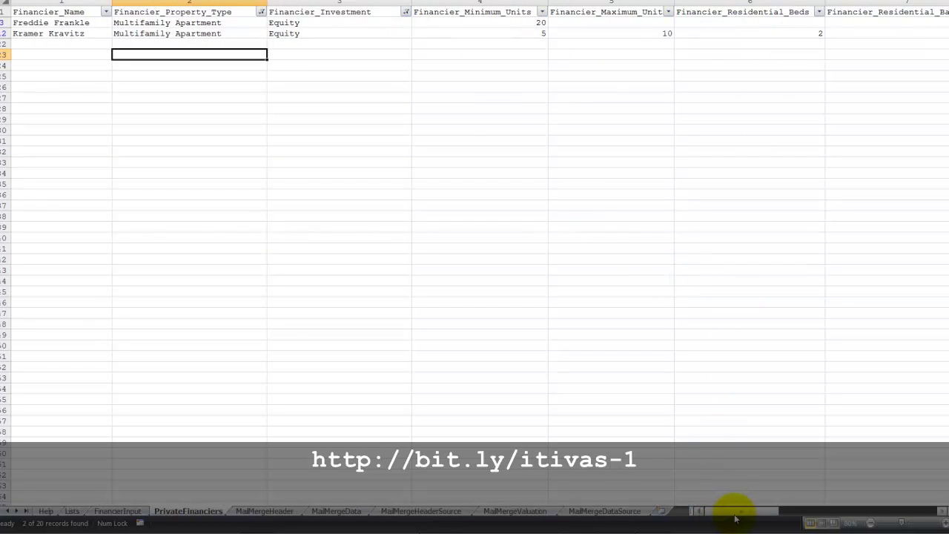
Go via FinancierInput to the MailMergeDataSource sheet to view the two filtered financier records.
left_click_drag(735, 518, 725, 514)
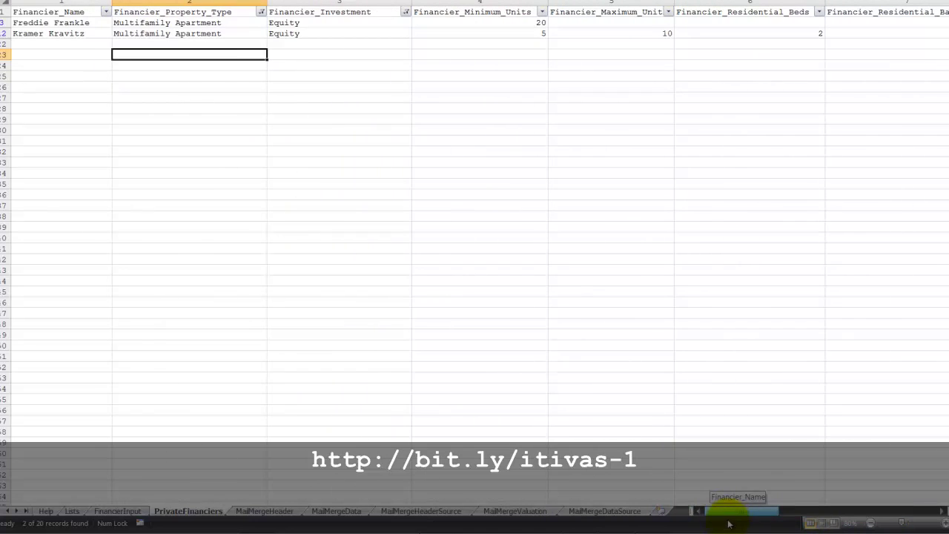
left_click(119, 510)
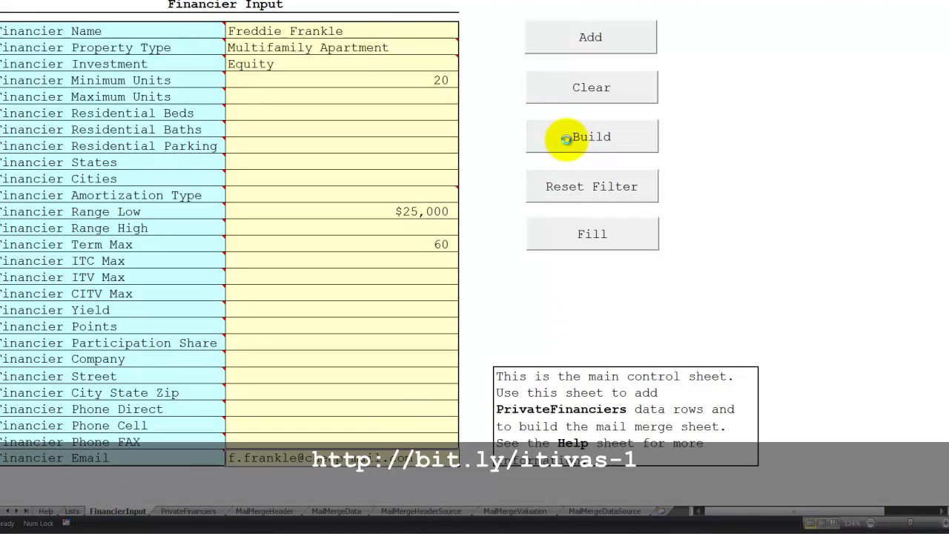
left_click(577, 511)
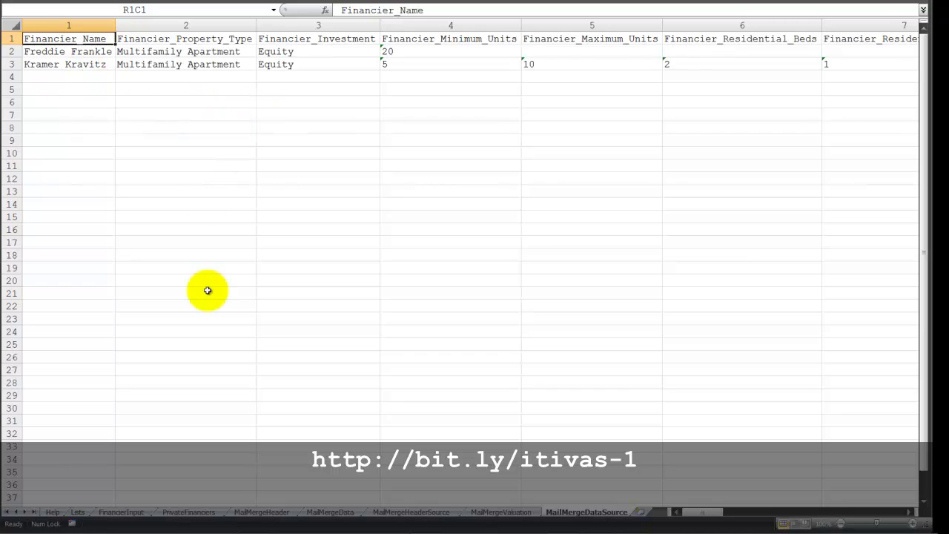
Clear the input form and reset the filters, then select row 13 on PrivateFinanciers.
left_click(122, 512)
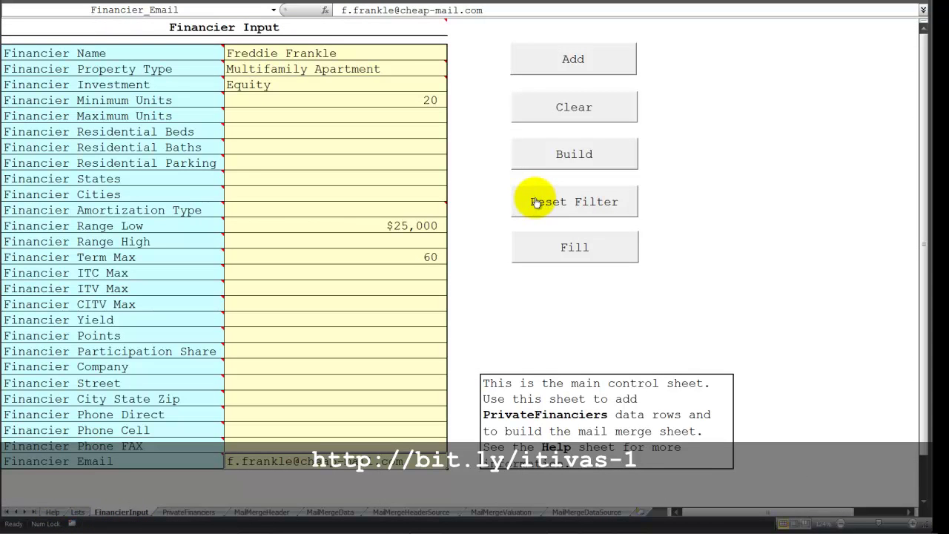
left_click(538, 111)
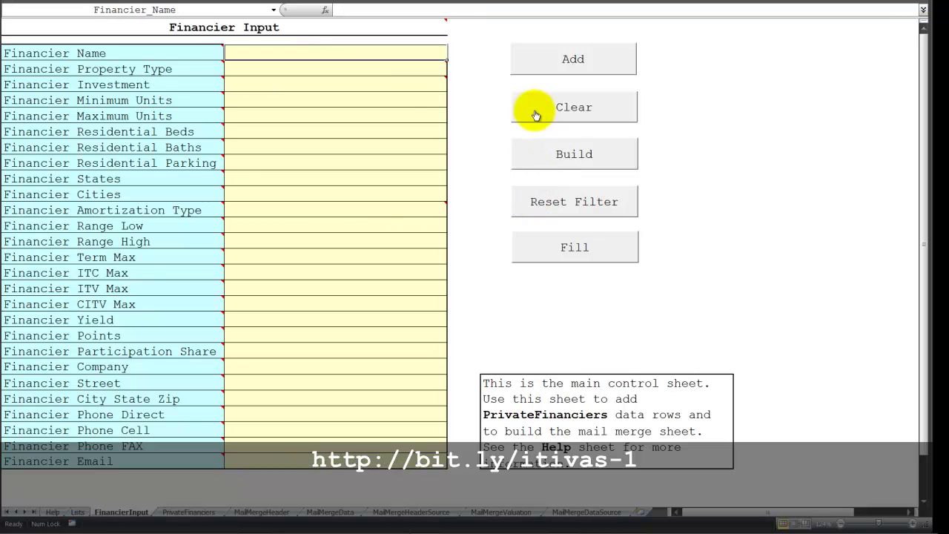
left_click(545, 153)
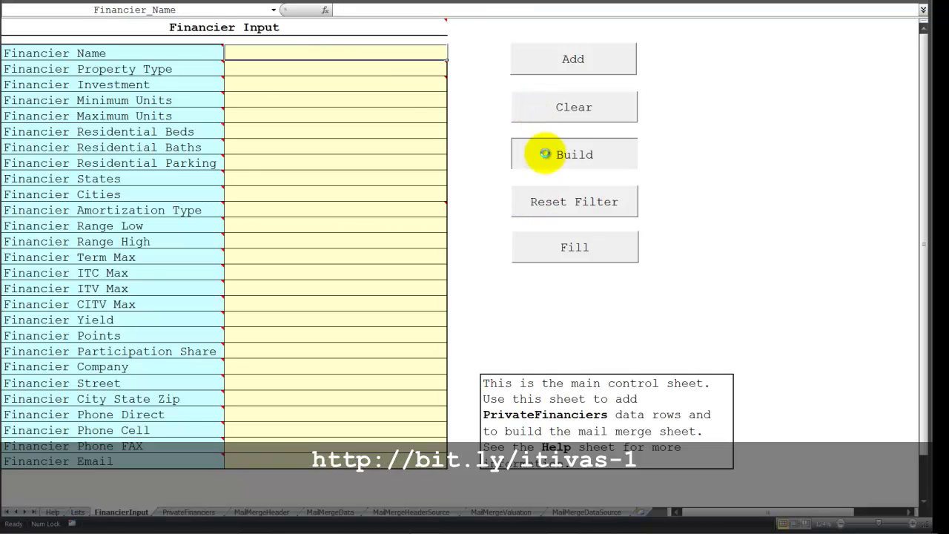
left_click(181, 512)
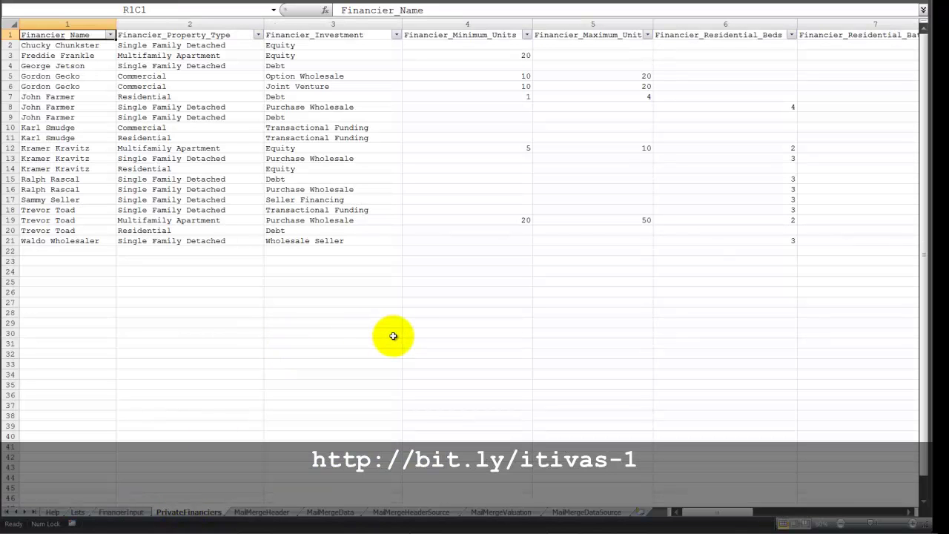
left_click(10, 158)
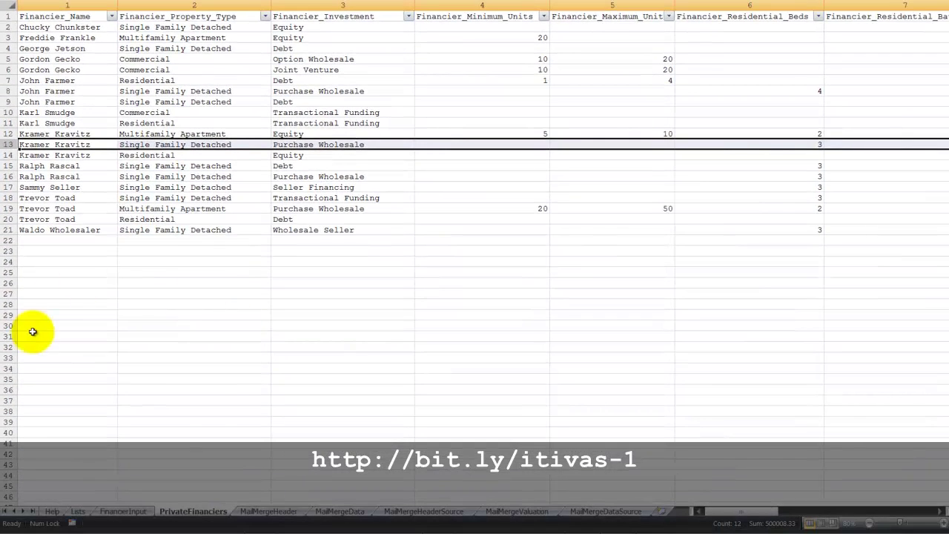
Load the selected financier into the form with Fill and set the investment to Hard Money.
left_click(135, 513)
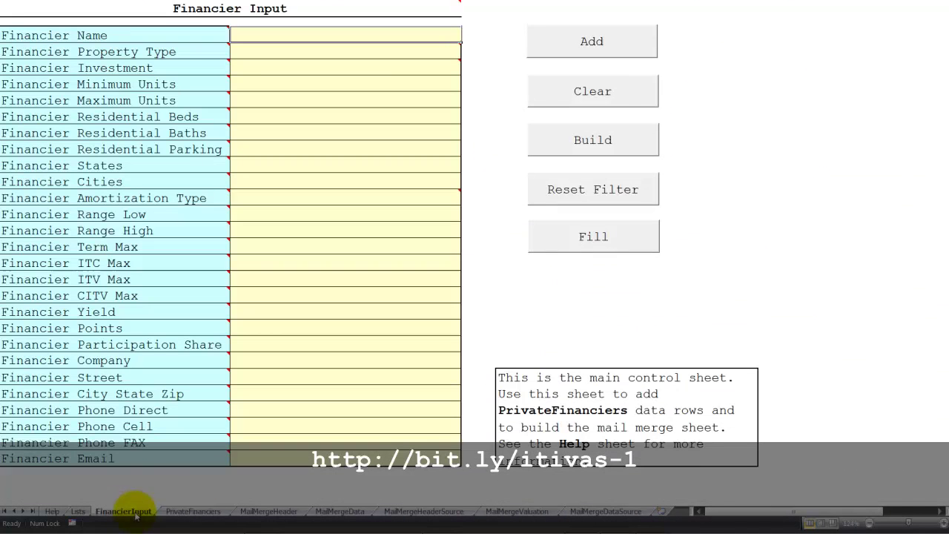
left_click(581, 244)
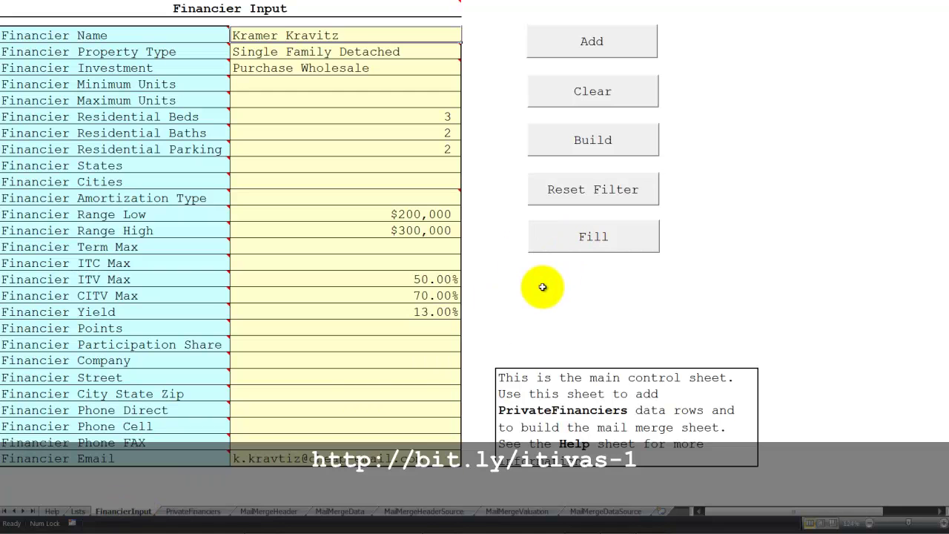
left_click(392, 68)
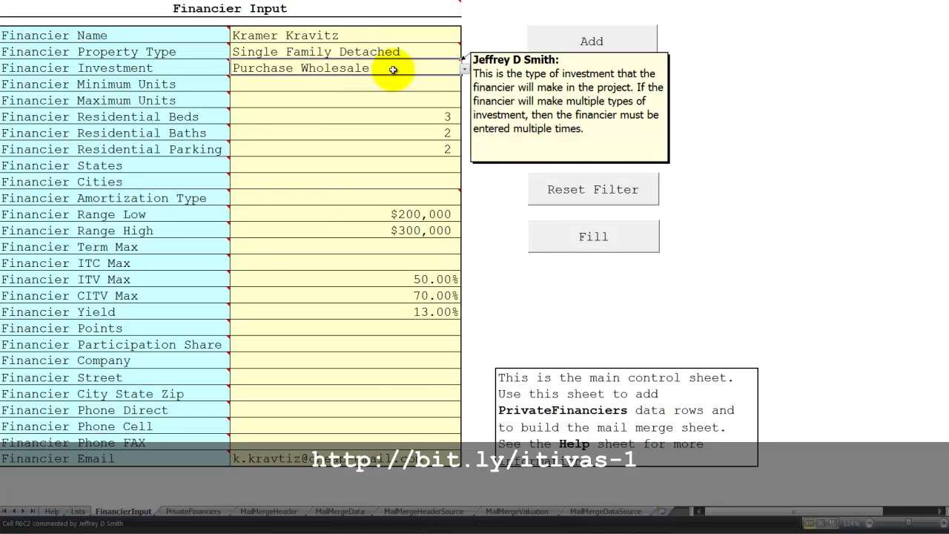
left_click(463, 71)
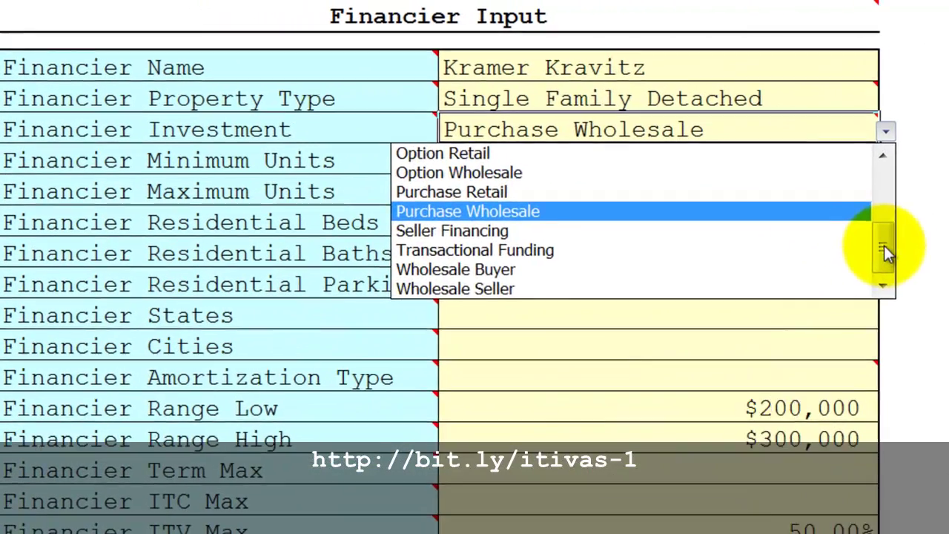
left_click_drag(465, 132, 466, 101)
left_click(458, 213)
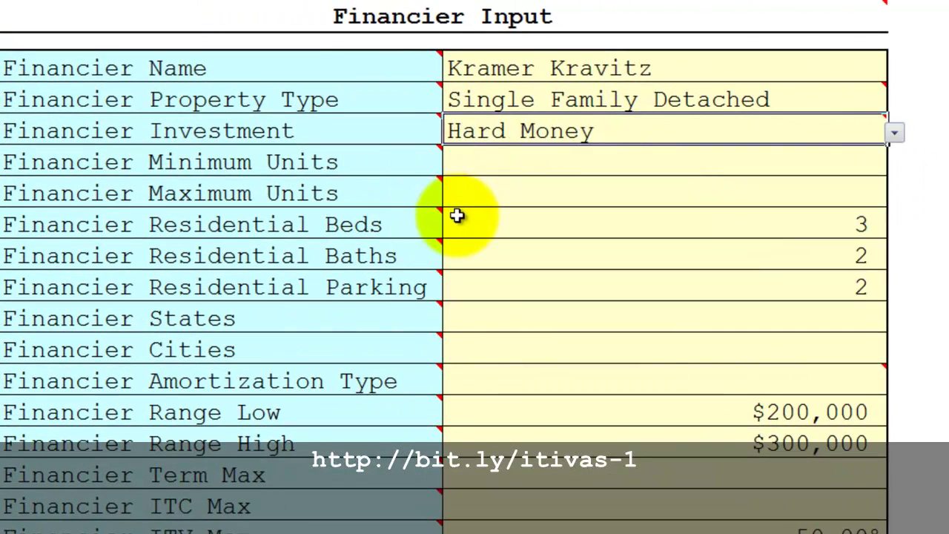
Set the property type to Commercial and select the beds, baths and parking cells.
left_click(871, 100)
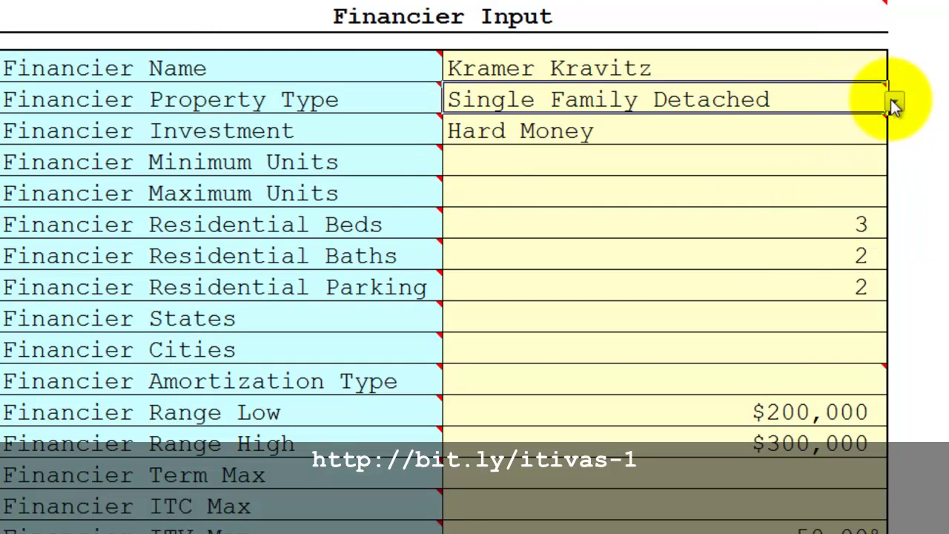
left_click(895, 105)
left_click(470, 201)
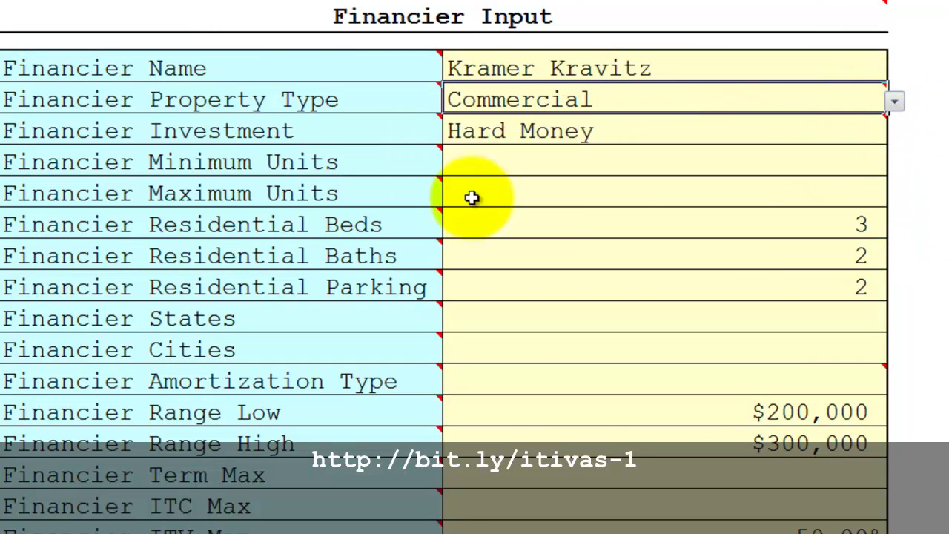
left_click(775, 213)
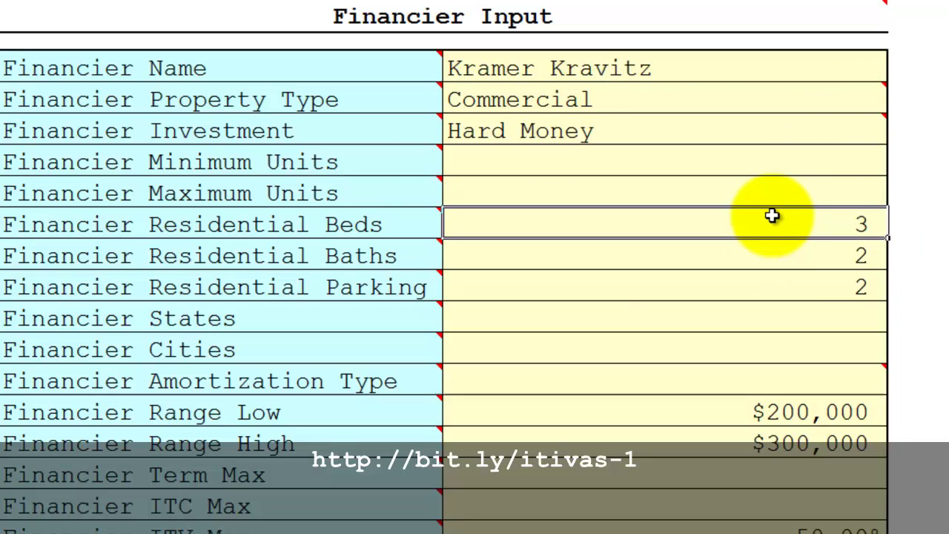
left_click(774, 287, "shift")
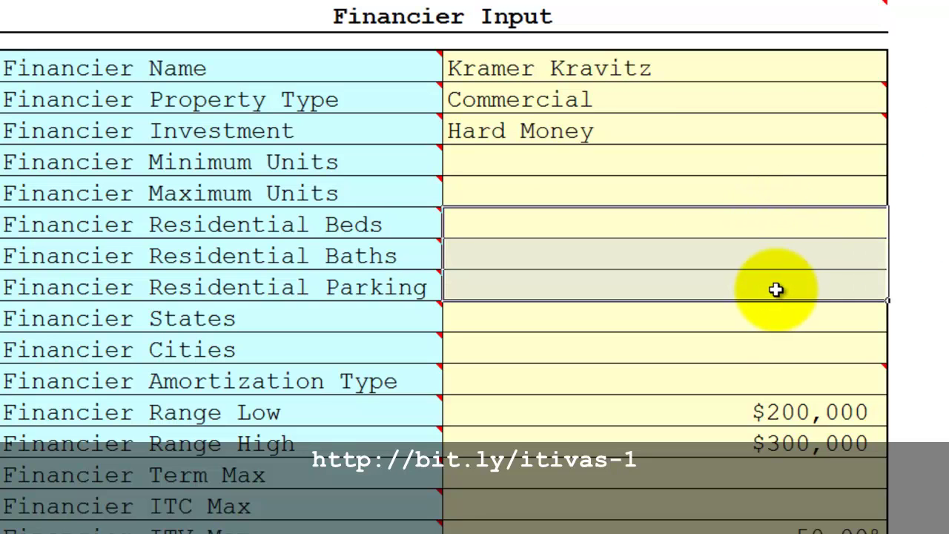
Enter $500,000 as Range Low and 4.00% as Points, leaving Range High blank.
key("Down")
key("Down")
key("Down")
key("Down")
key("Down")
key("Down")
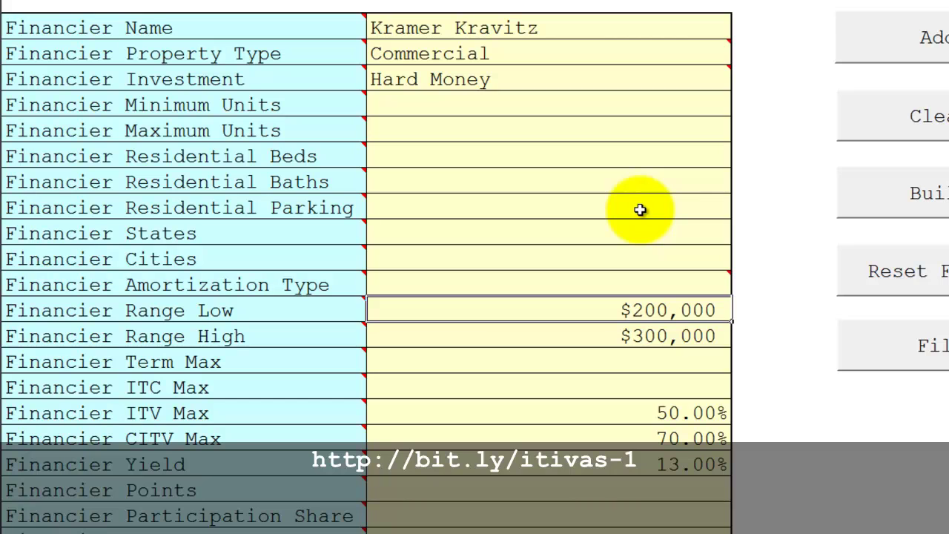
type("500")
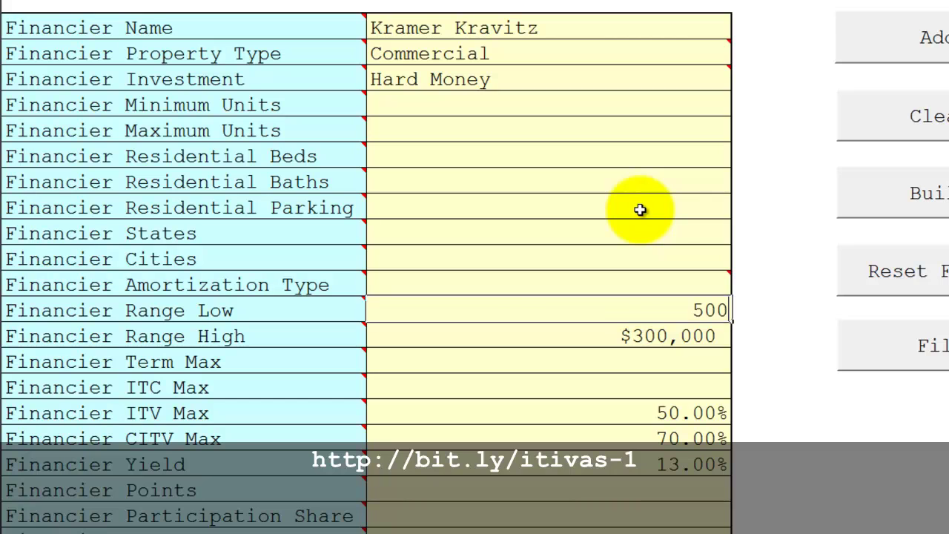
key("Return")
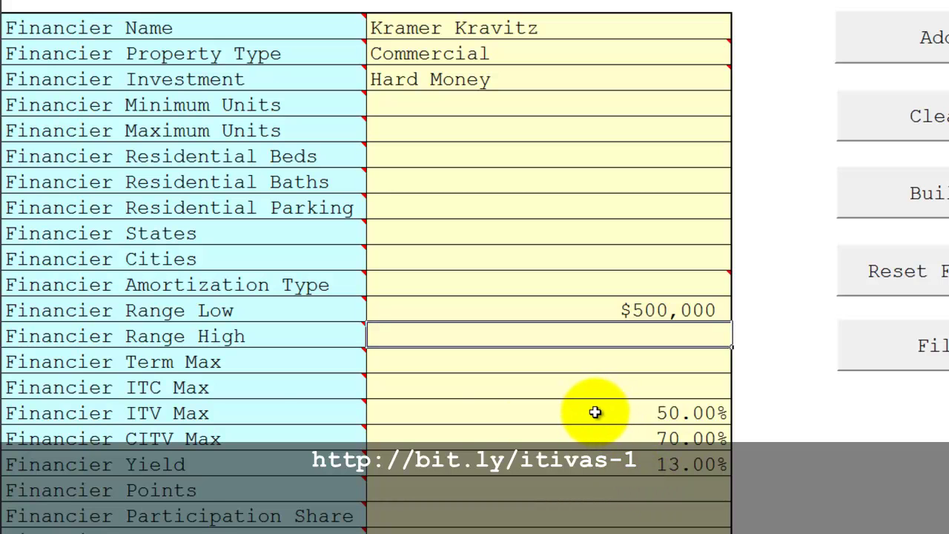
mouse_move(262, 415)
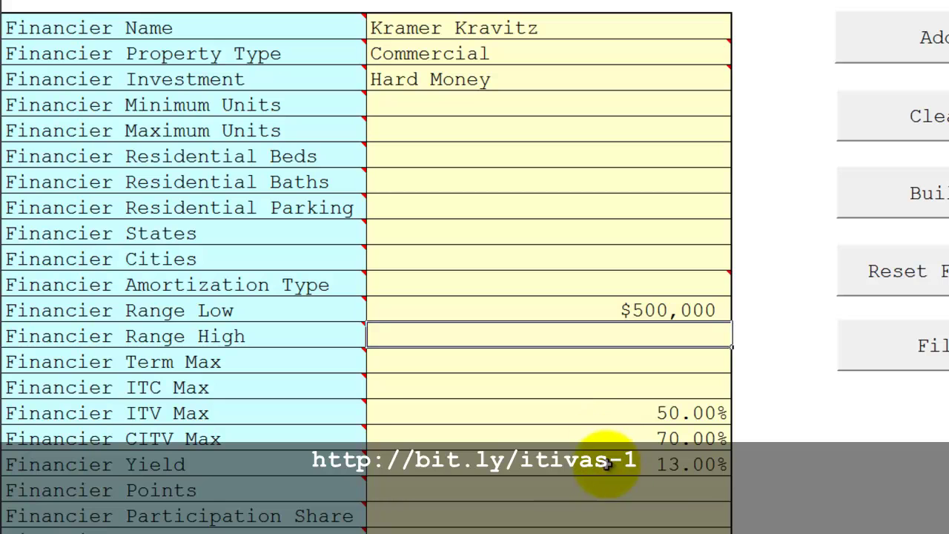
left_click(567, 462)
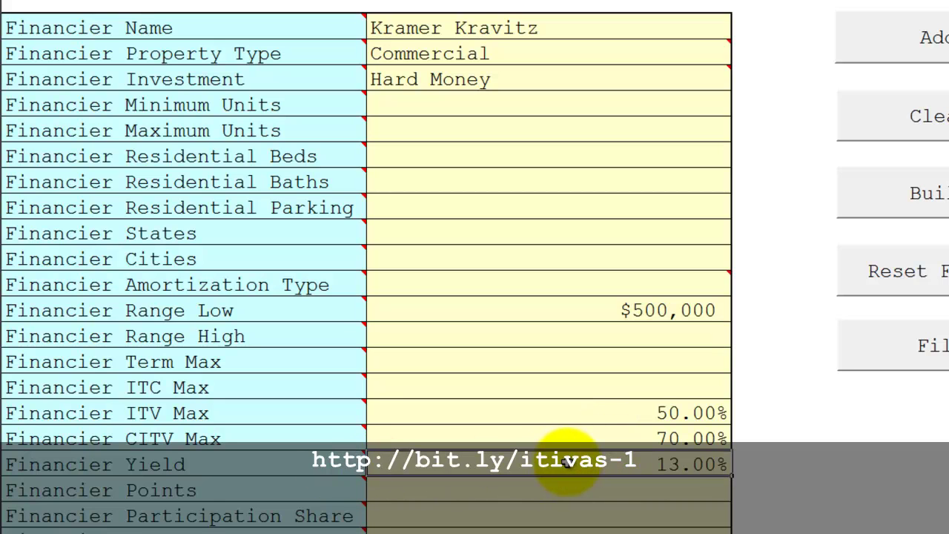
left_click(603, 493)
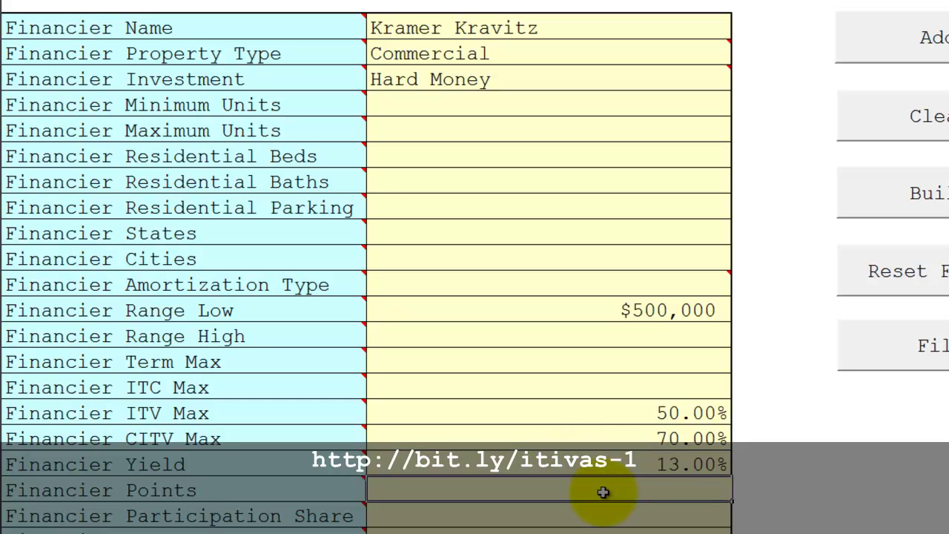
type("4")
key("Return")
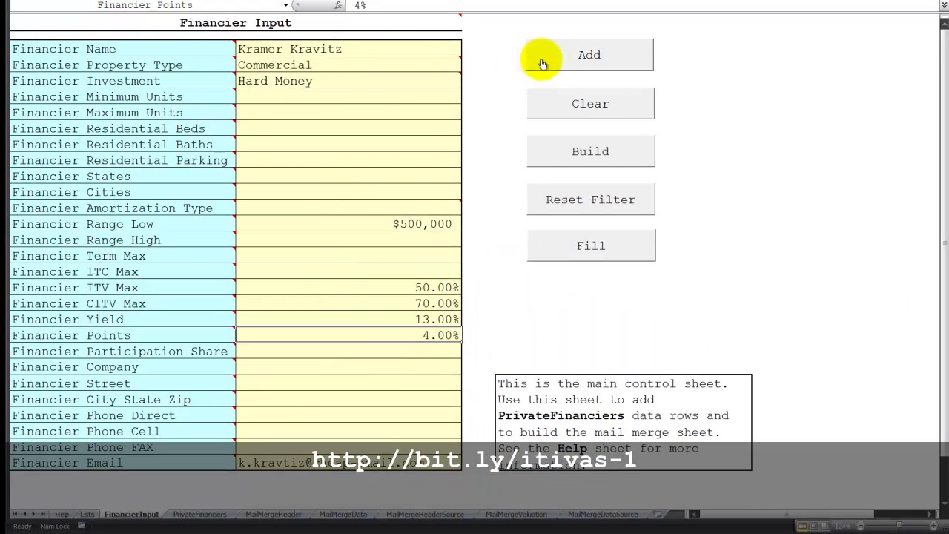
Select row 12 on PrivateFinanciers and review the new Commercial, Hard Money entry's values across its columns.
left_click(196, 514)
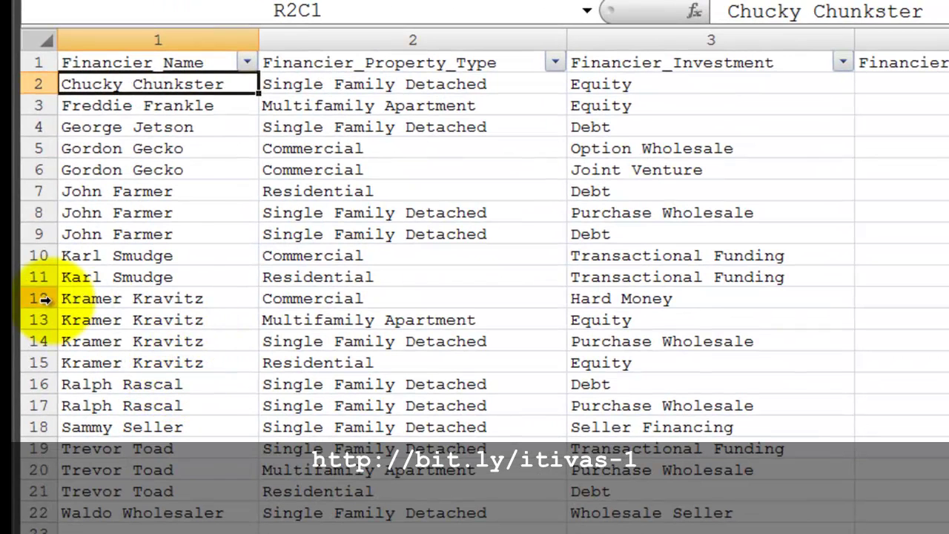
left_click(43, 298)
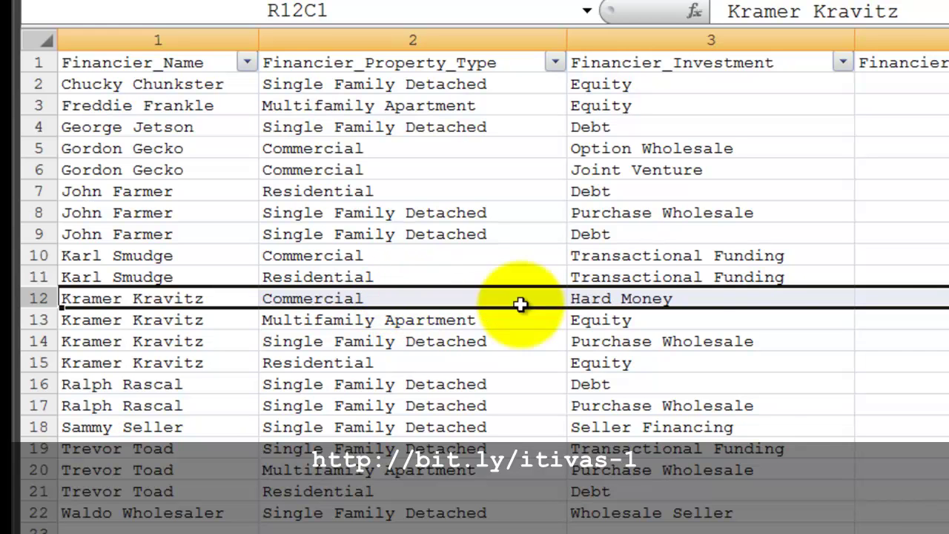
scroll(928, 532, "right", 10)
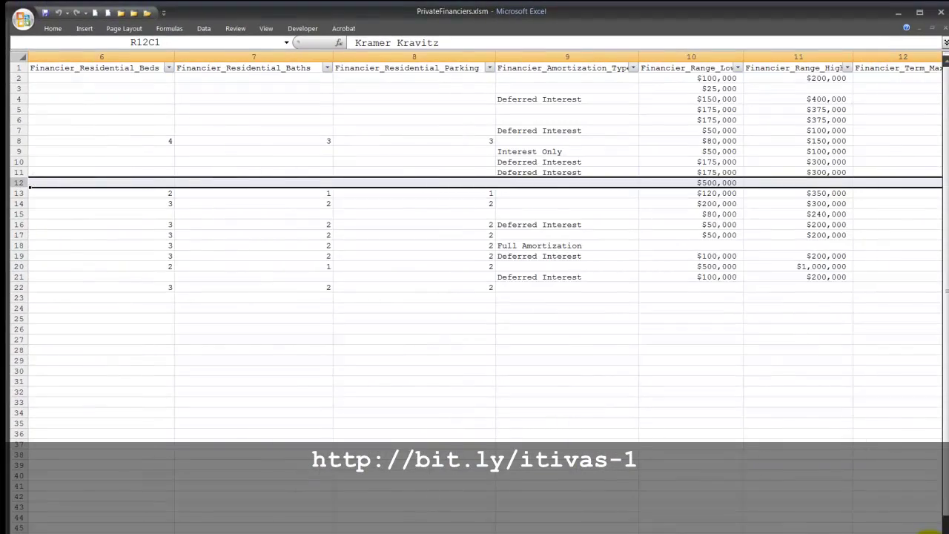
scroll(928, 533, "right", 3)
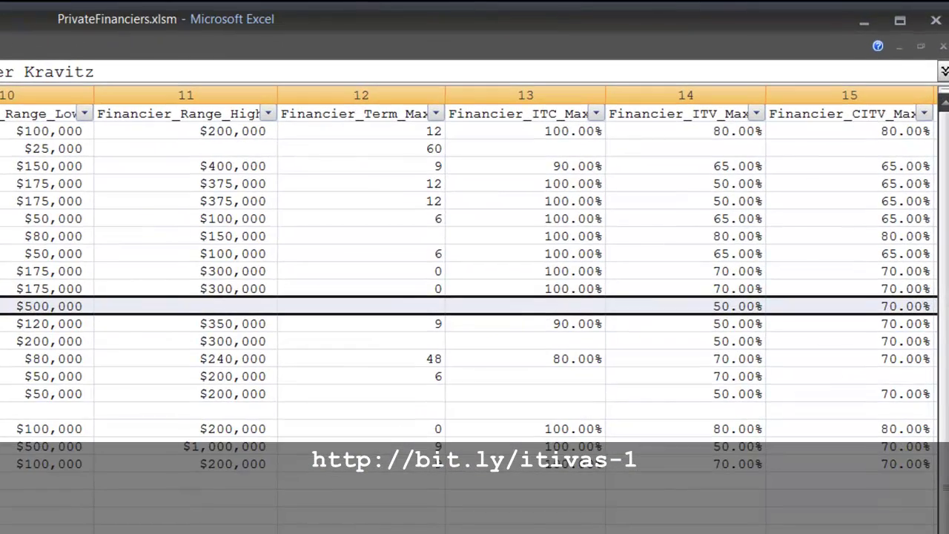
scroll(474, 296, "right", 2)
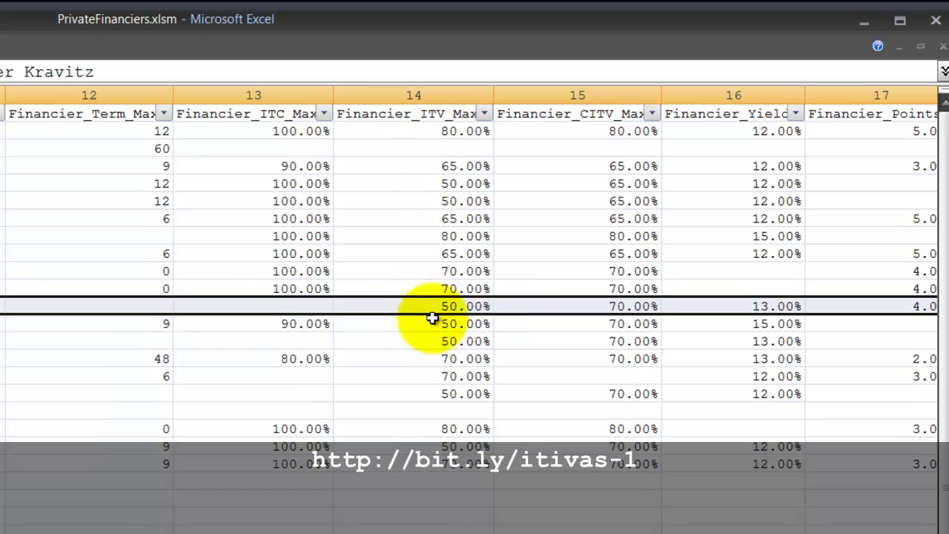
mouse_move(567, 115)
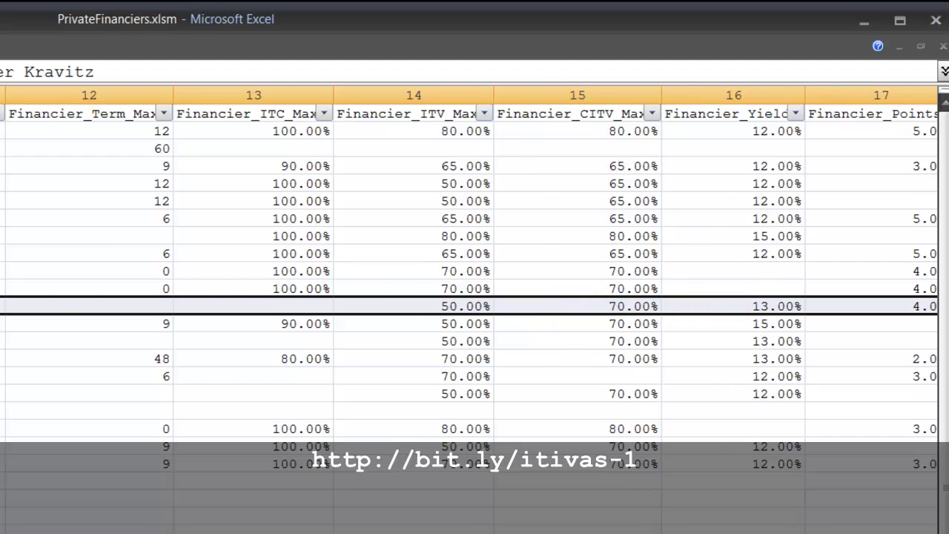
scroll(475, 274, "right", 3)
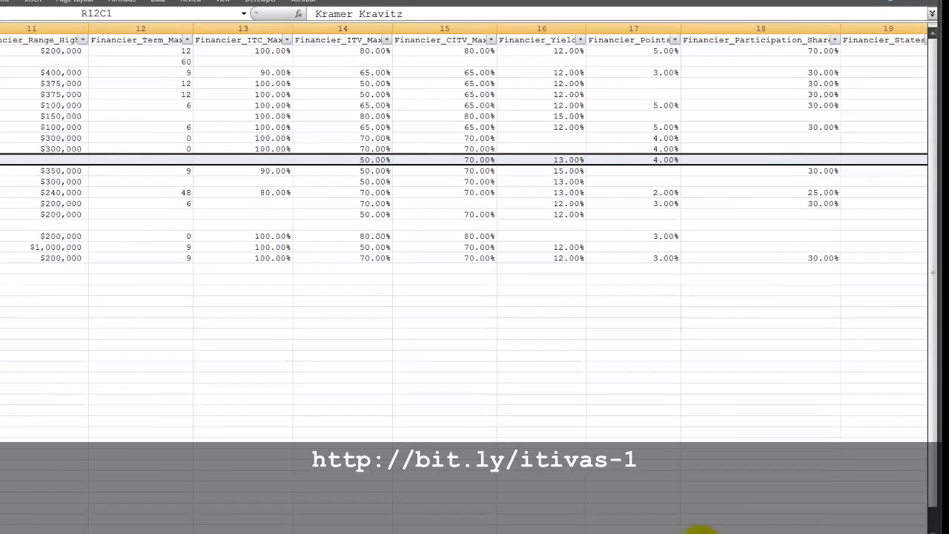
left_click(712, 517)
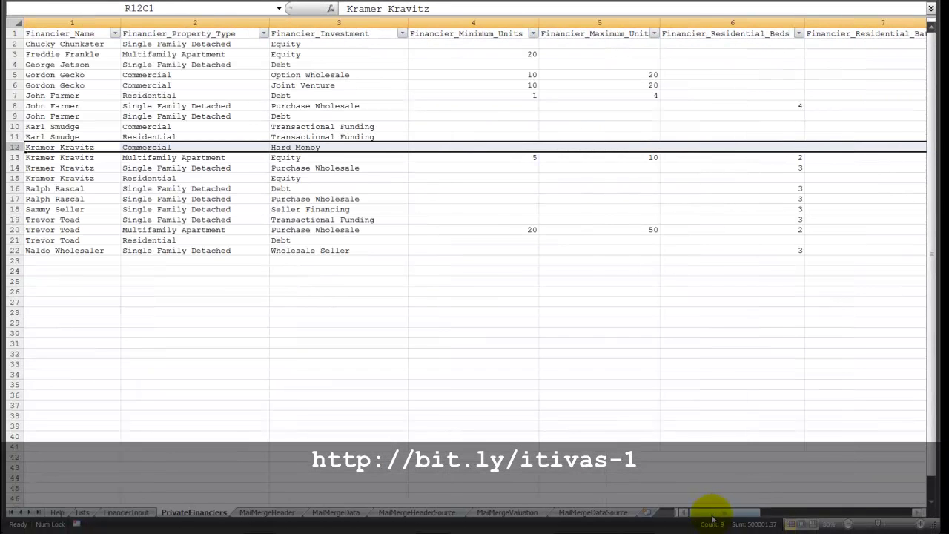
Delete row 7, the Residential, Debt financier, from the PrivateFinanciers table.
left_click(40, 158)
left_click(52, 178)
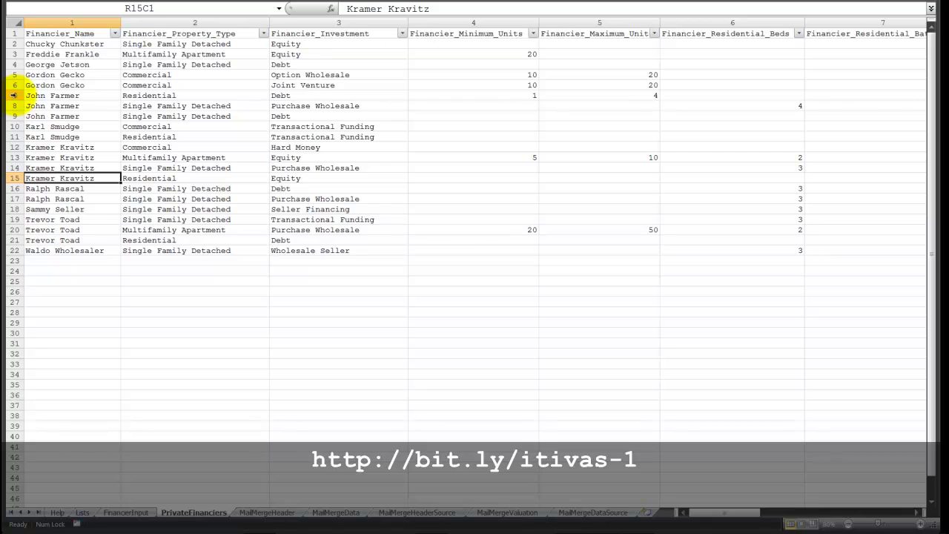
right_click(13, 94)
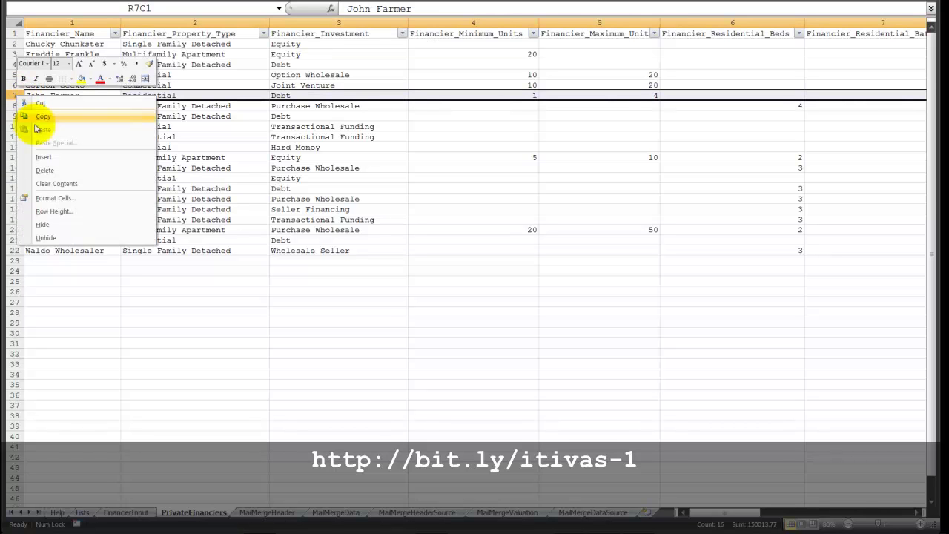
left_click(58, 173)
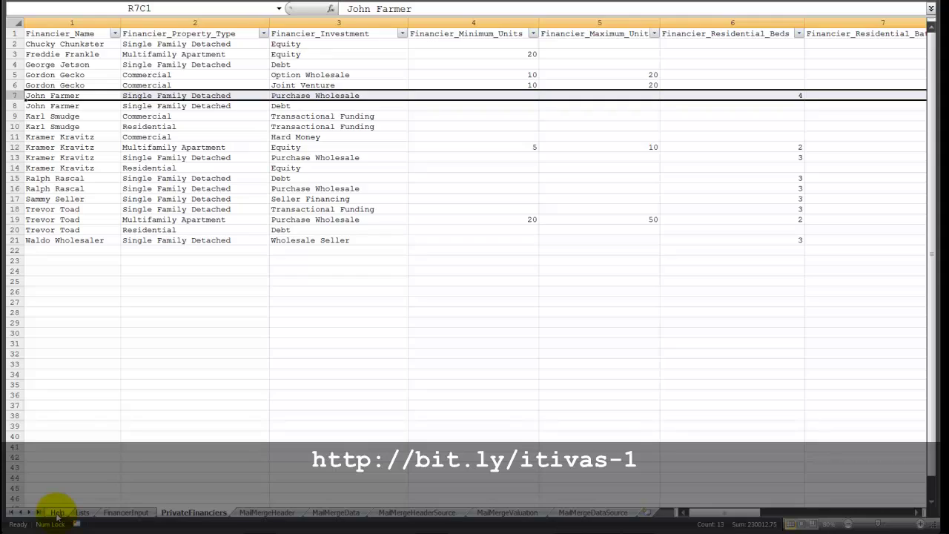
View the Help sheet, then go back to the FinancierInput form.
left_click(57, 512)
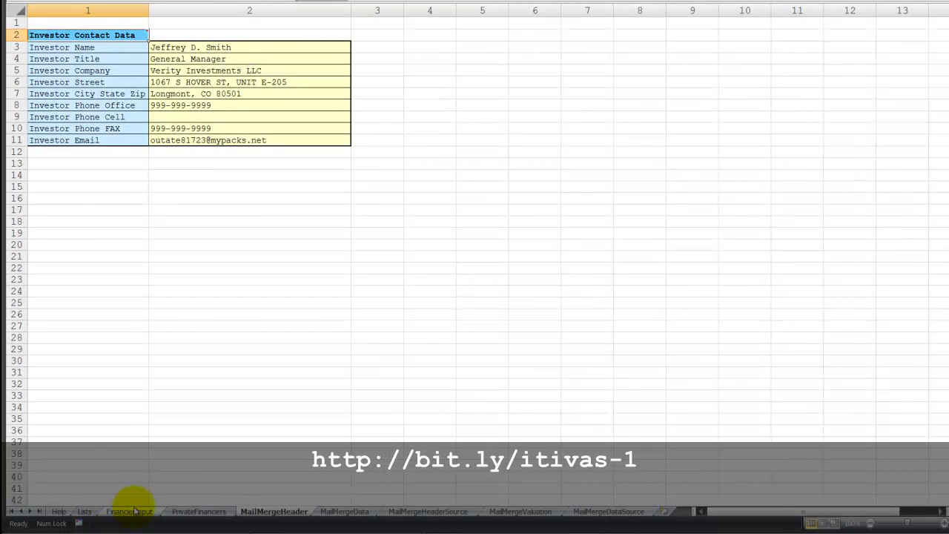
left_click(130, 511)
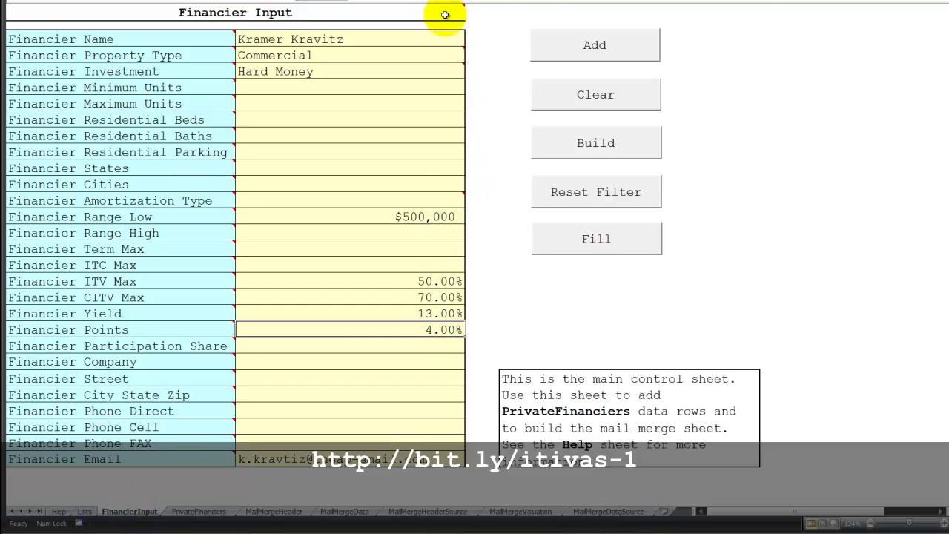
mouse_move(444, 14)
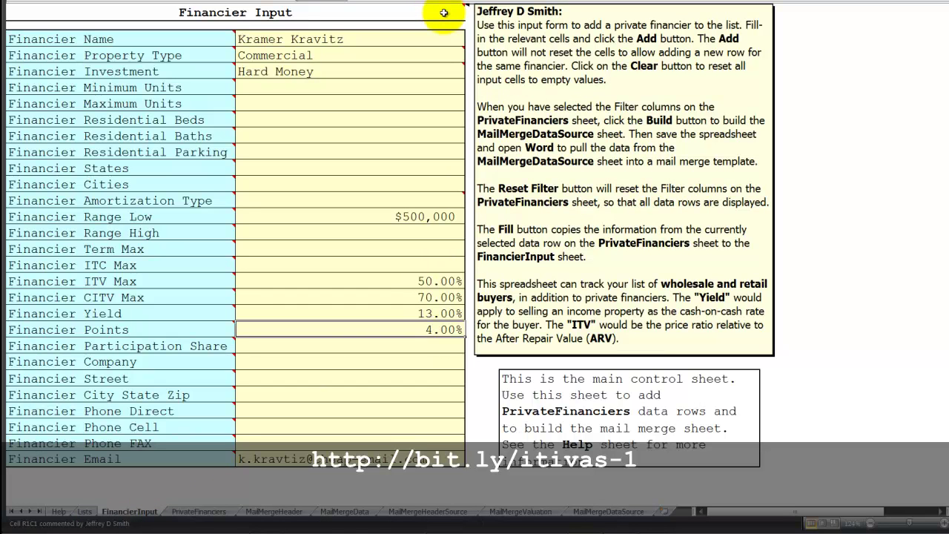